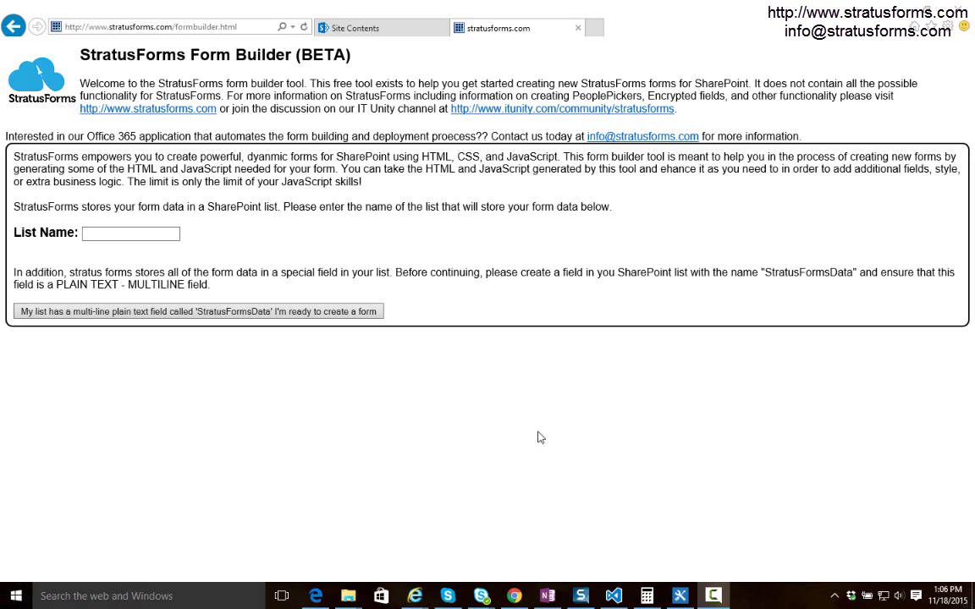
# From Site Contents, add a Custom List app named TestList
pyautogui.click(367, 30)
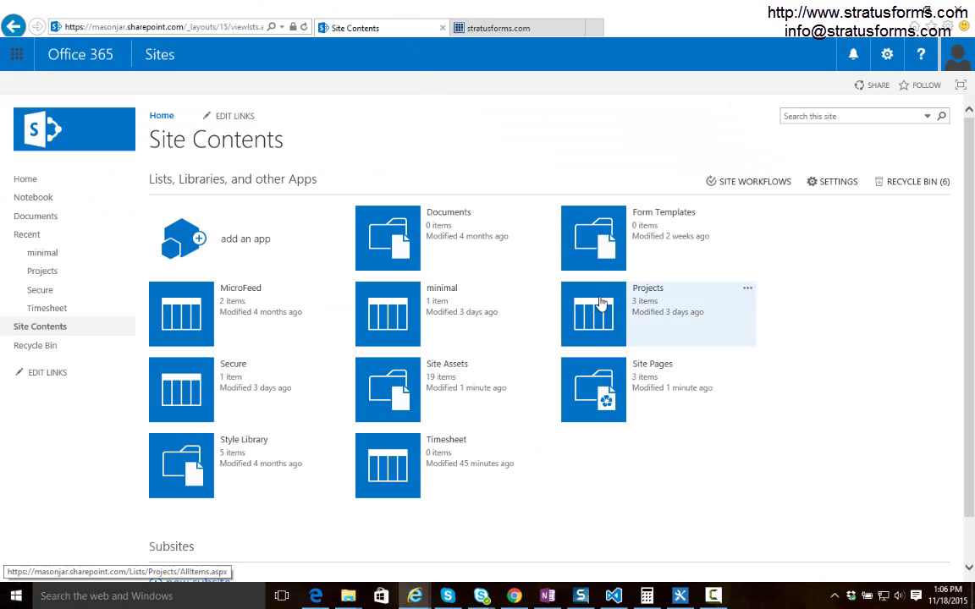
pyautogui.click(191, 256)
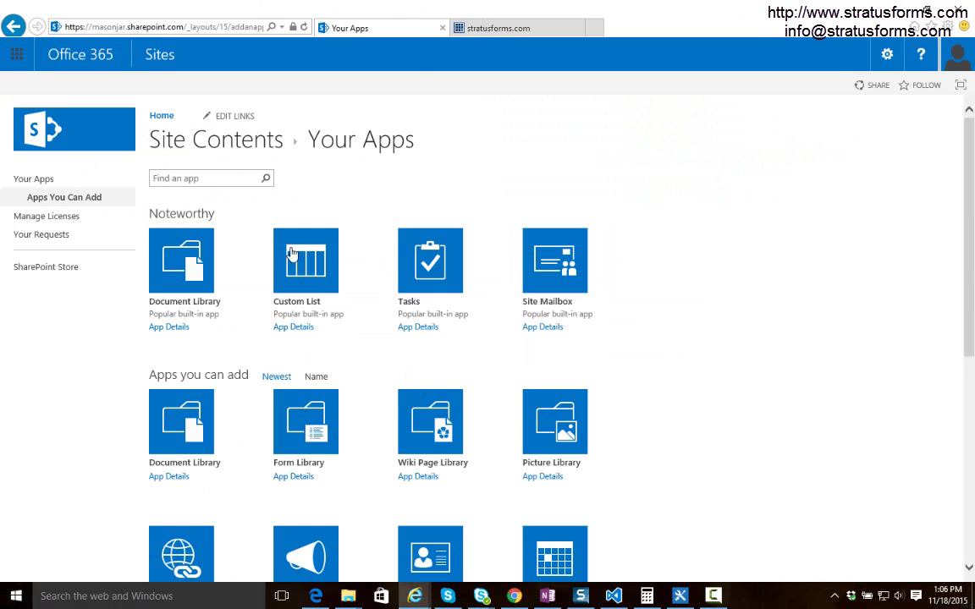
pyautogui.click(308, 260)
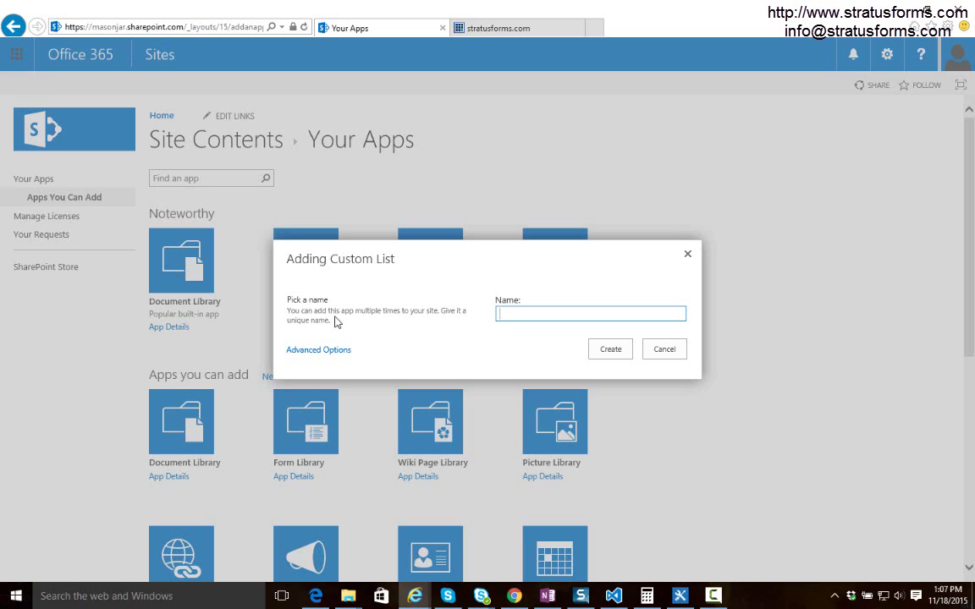
pyautogui.write('TestList')
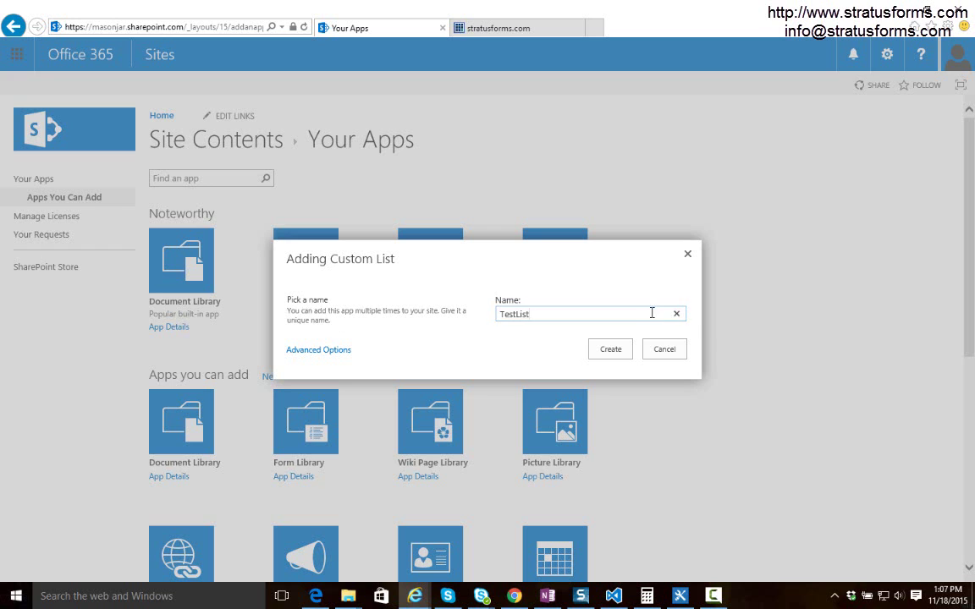
pyautogui.click(626, 351)
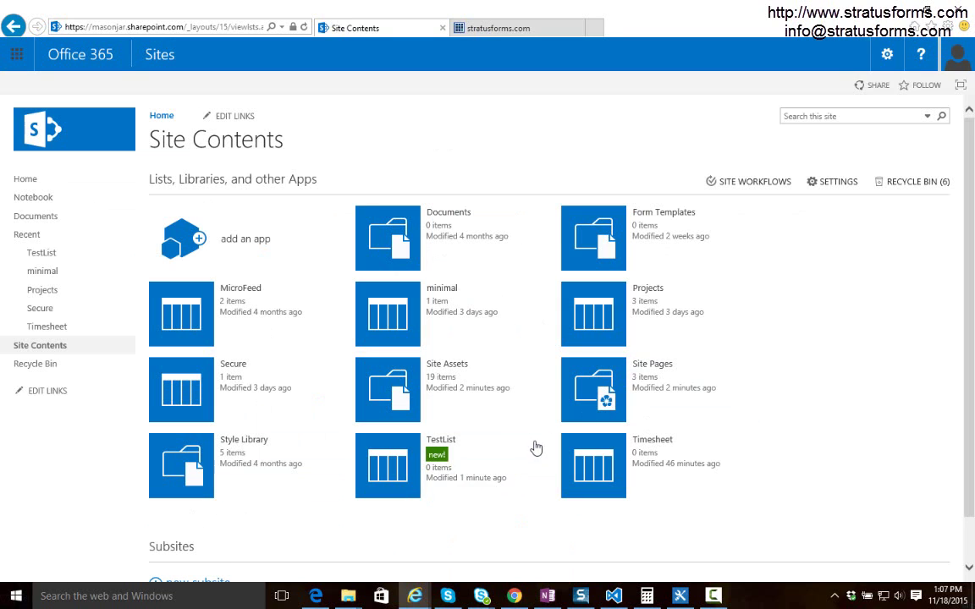
# In TestList's list settings, start a new column named StratusFormsData
pyautogui.click(542, 440)
pyautogui.click(557, 410)
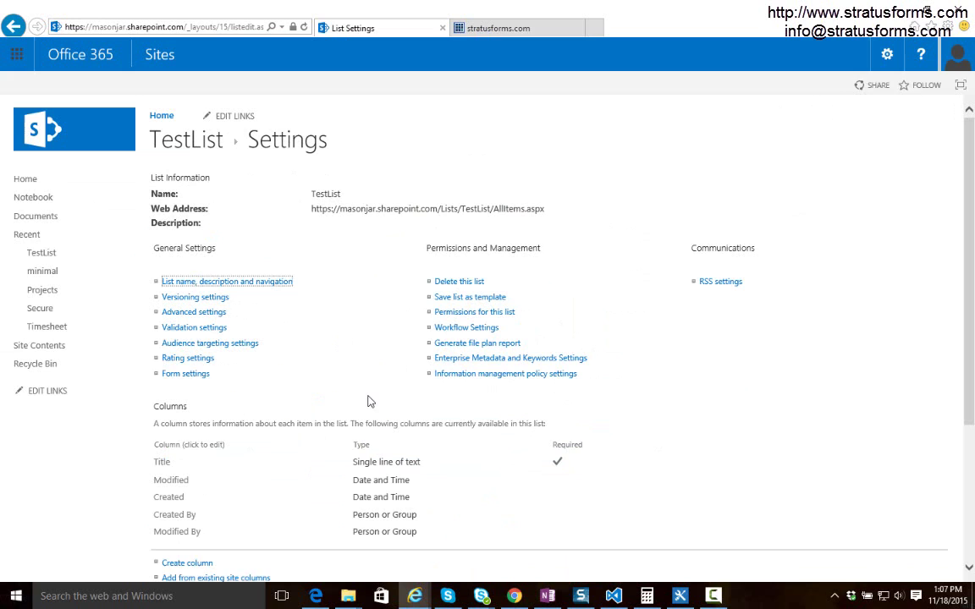
pyautogui.click(173, 565)
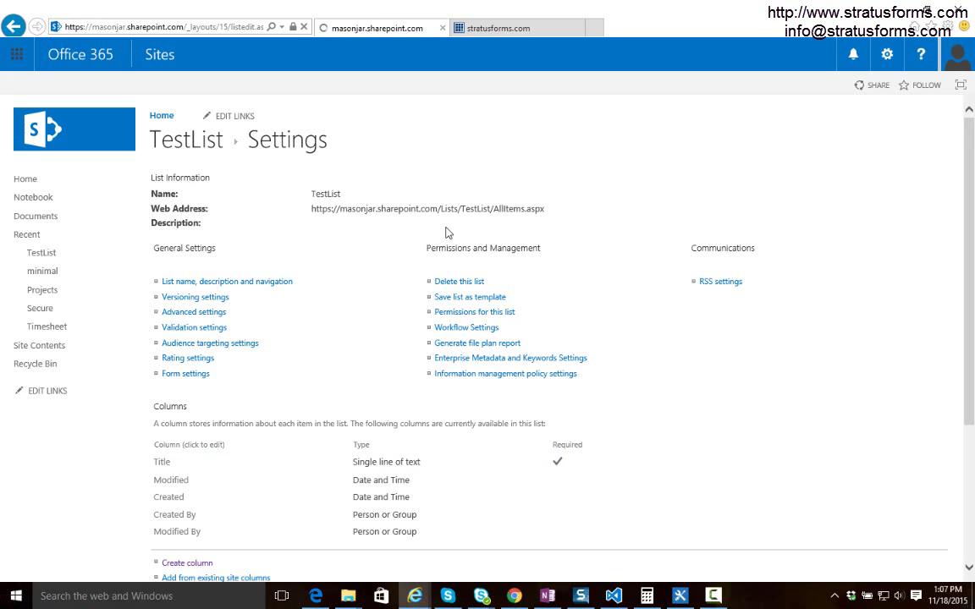
pyautogui.click(382, 196)
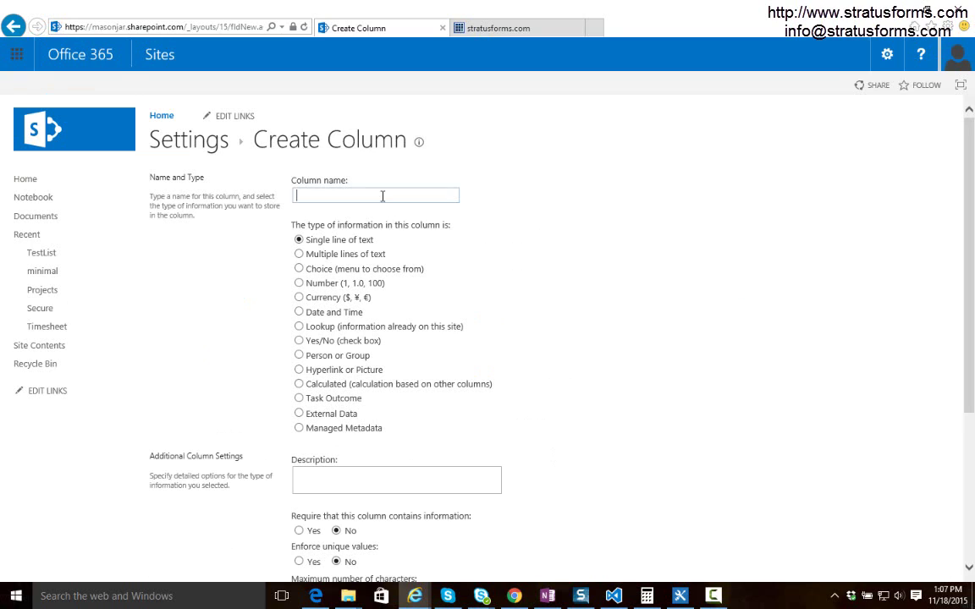
pyautogui.write('StratusFormsDatsa')
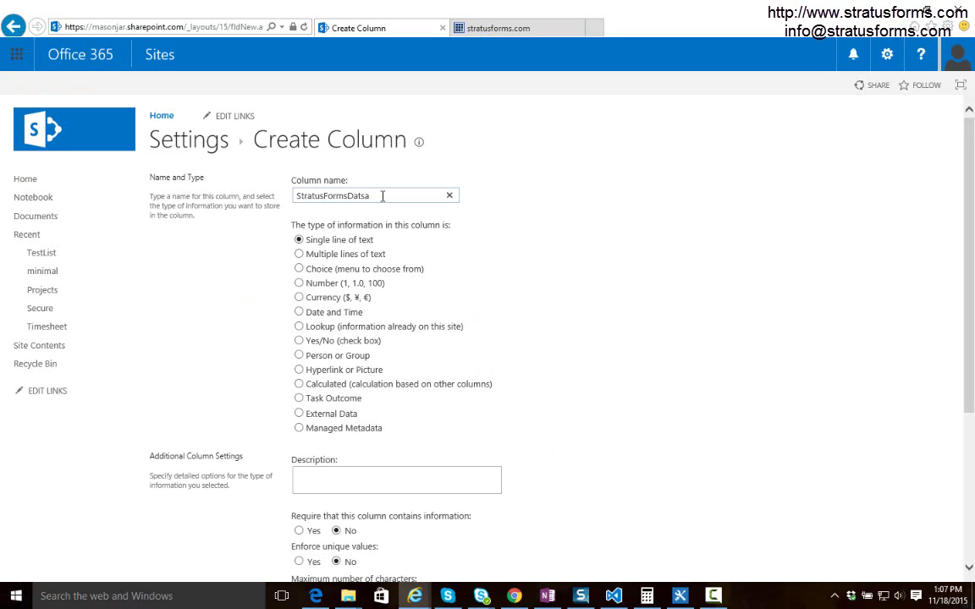
pyautogui.press('BackSpace')
pyautogui.press('BackSpace')
pyautogui.write('a')
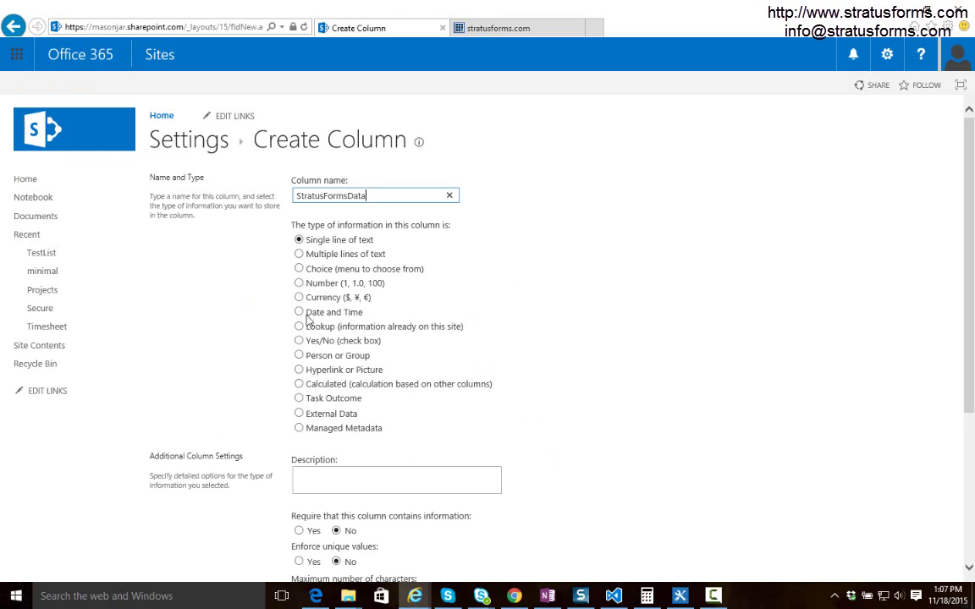
# Make StratusFormsData a plain-text multiple-lines column, save it, and return to TestList
pyautogui.click(299, 254)
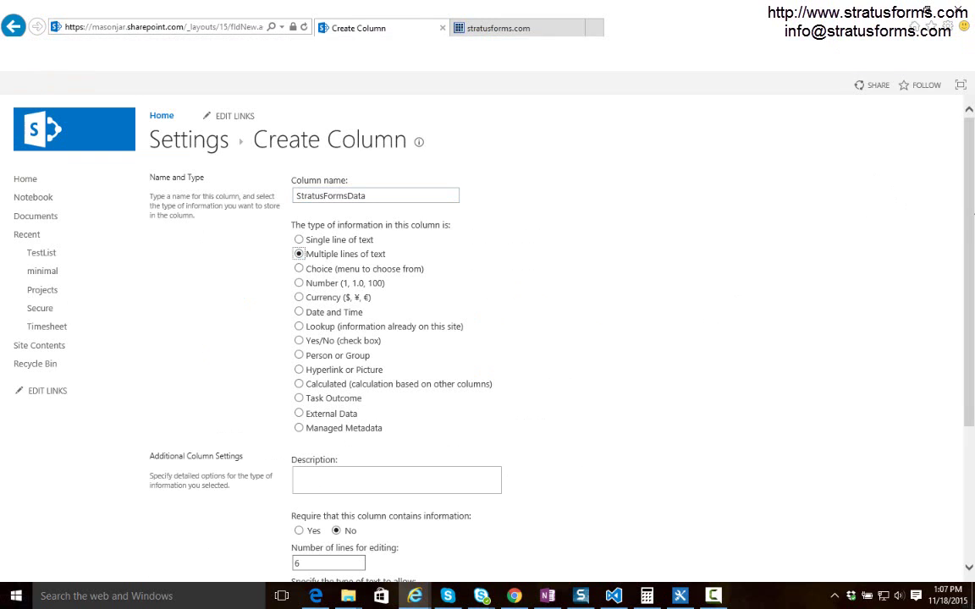
pyautogui.scroll(-5, 945, 342)
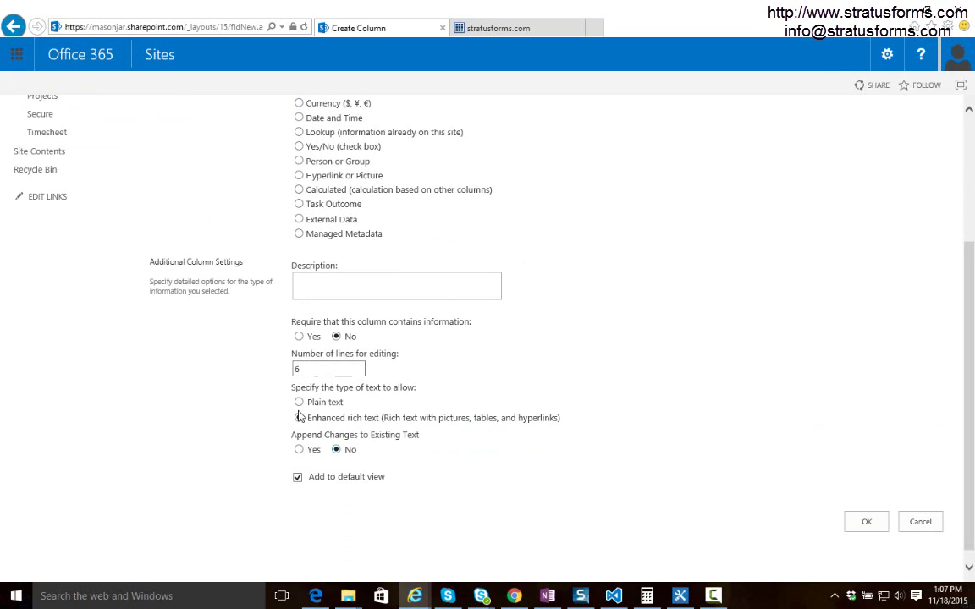
pyautogui.click(299, 403)
pyautogui.click(863, 524)
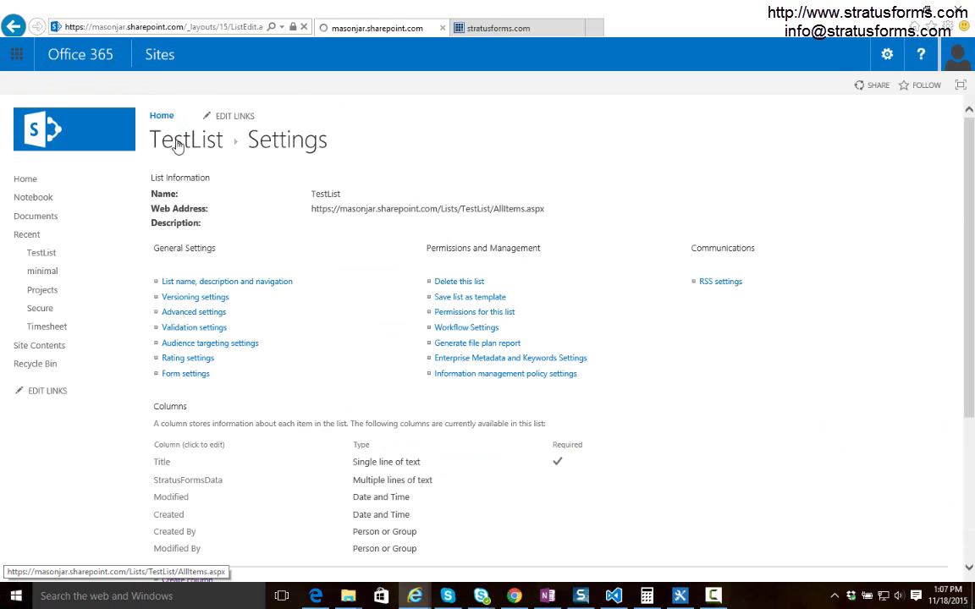
pyautogui.click(178, 146)
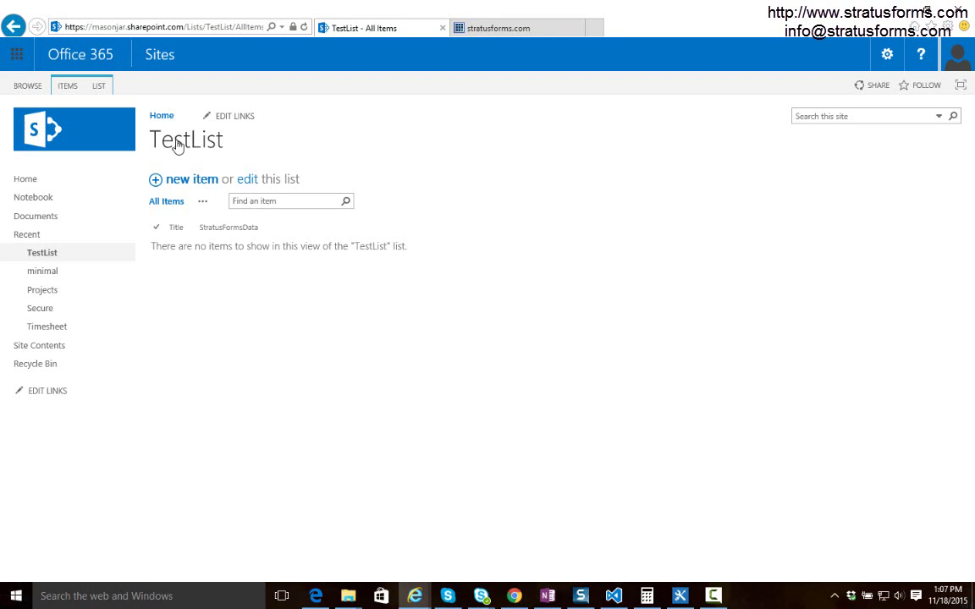
# In the StratusForms builder, enter TestList as the list name and proceed to field creation
pyautogui.click(523, 31)
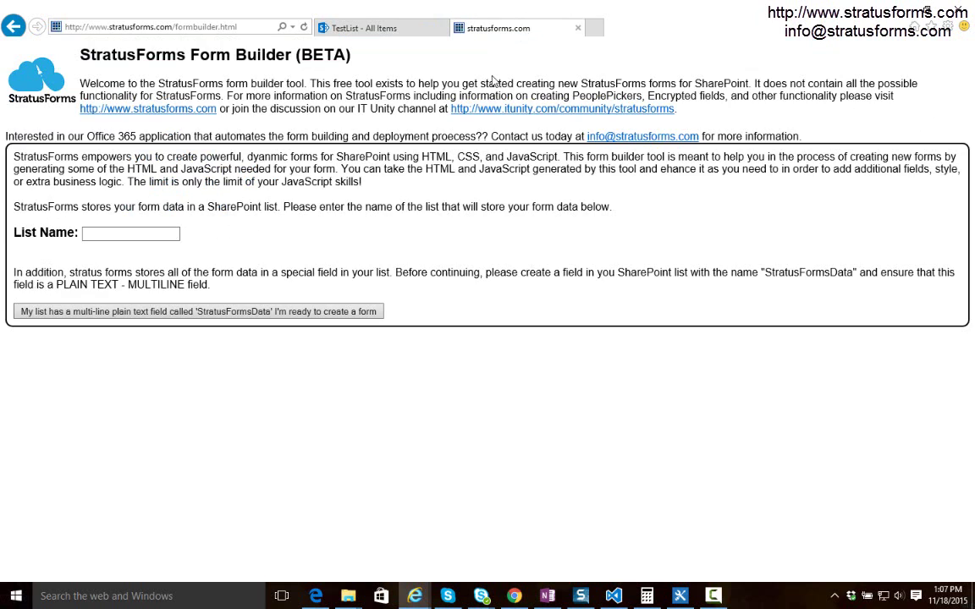
pyautogui.click(141, 236)
pyautogui.write('TestList')
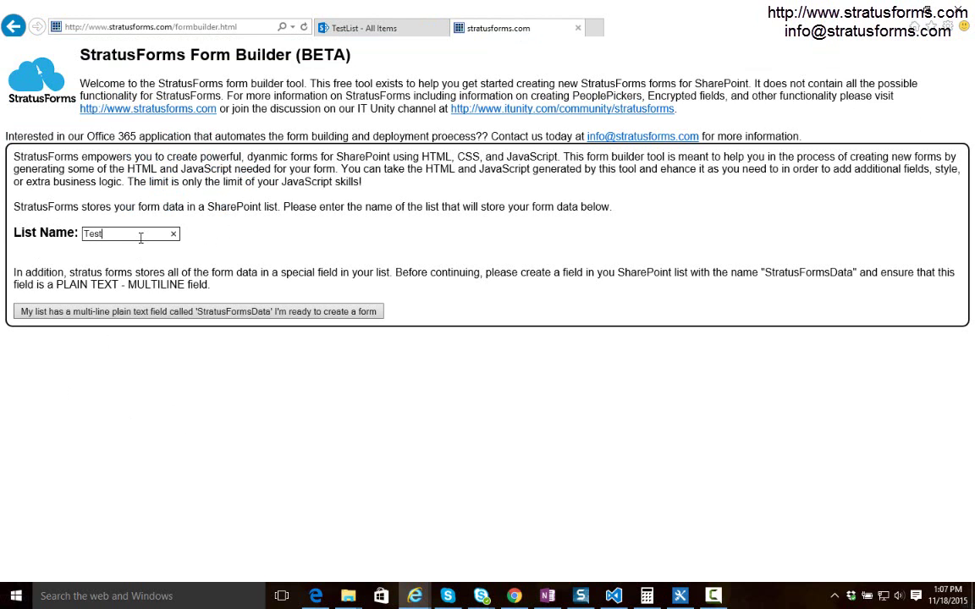
pyautogui.click(227, 312)
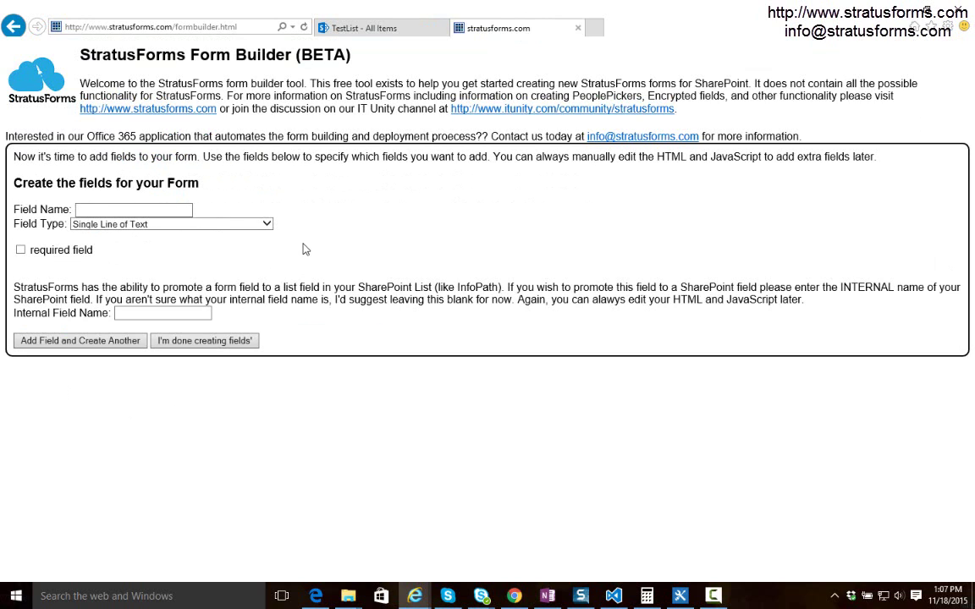
pyautogui.click(241, 226)
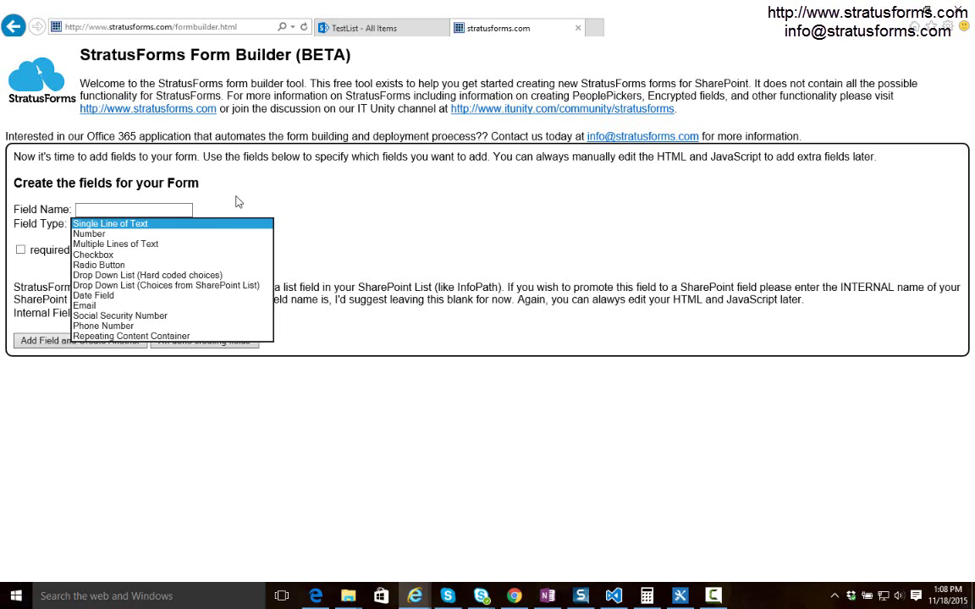
# Add a required single-line Name field mapped to the internal field Title
pyautogui.click(239, 224)
pyautogui.click(120, 211)
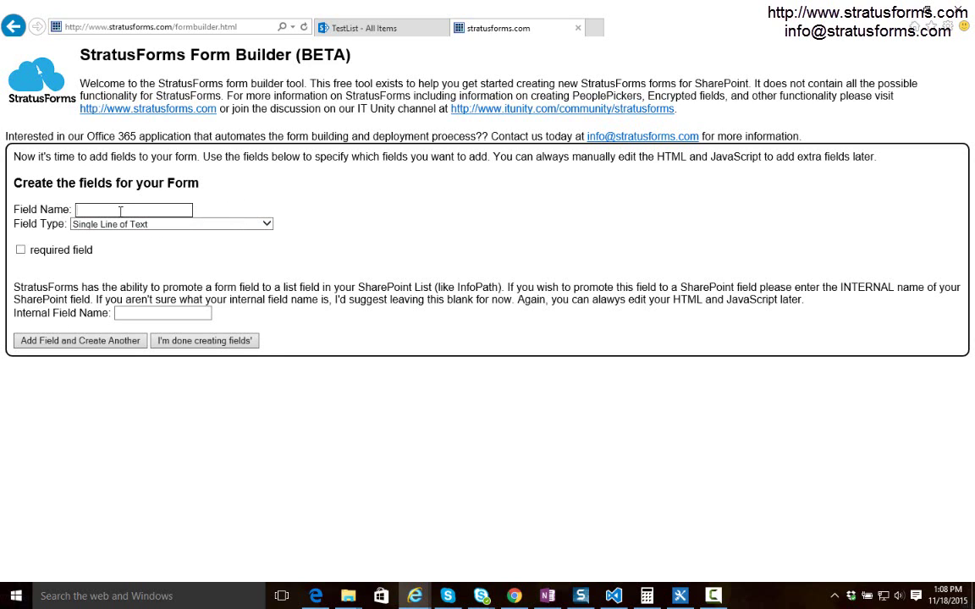
pyautogui.write('Name')
pyautogui.click(21, 250)
pyautogui.click(162, 313)
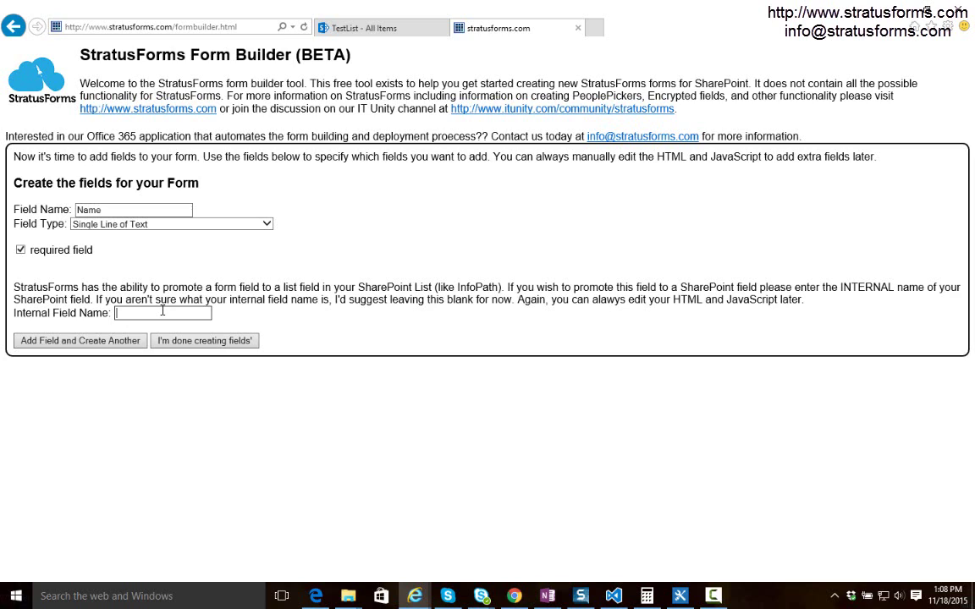
pyautogui.write('Title')
pyautogui.click(105, 343)
# Start a Choices hard-coded drop-down field with options choice 1, choice 2, choice 3
pyautogui.click(119, 211)
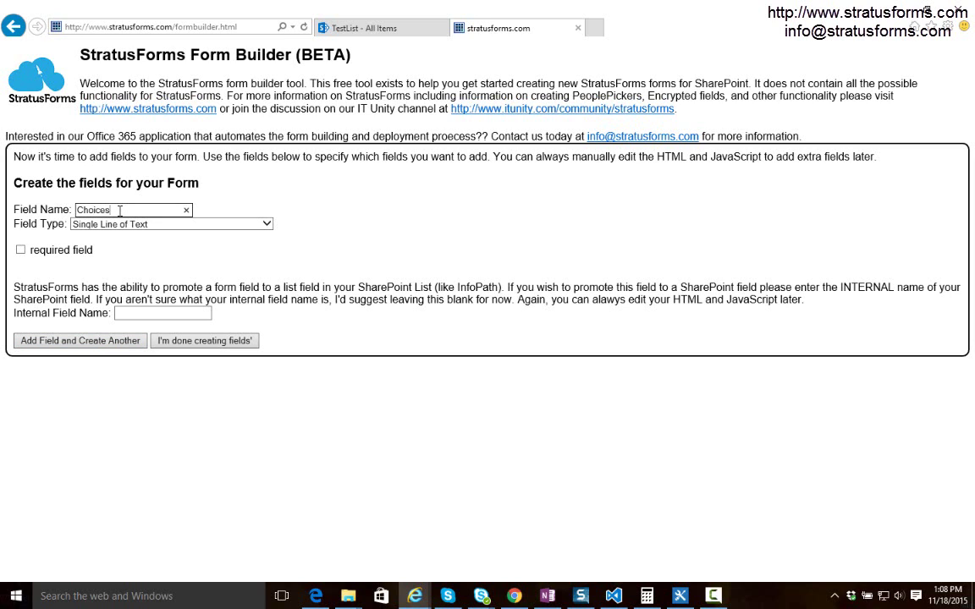
pyautogui.click(110, 224)
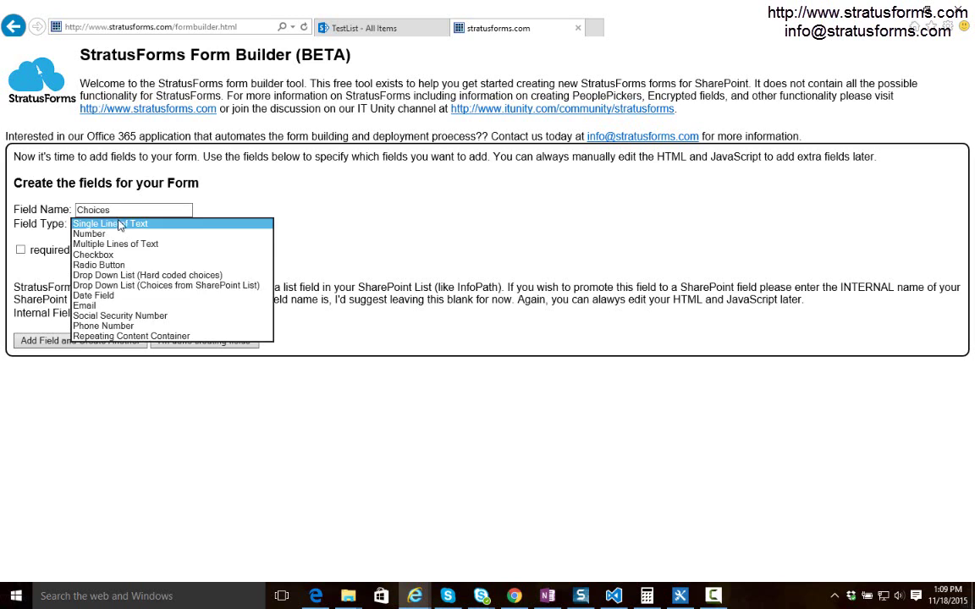
pyautogui.click(122, 276)
pyautogui.click(83, 307)
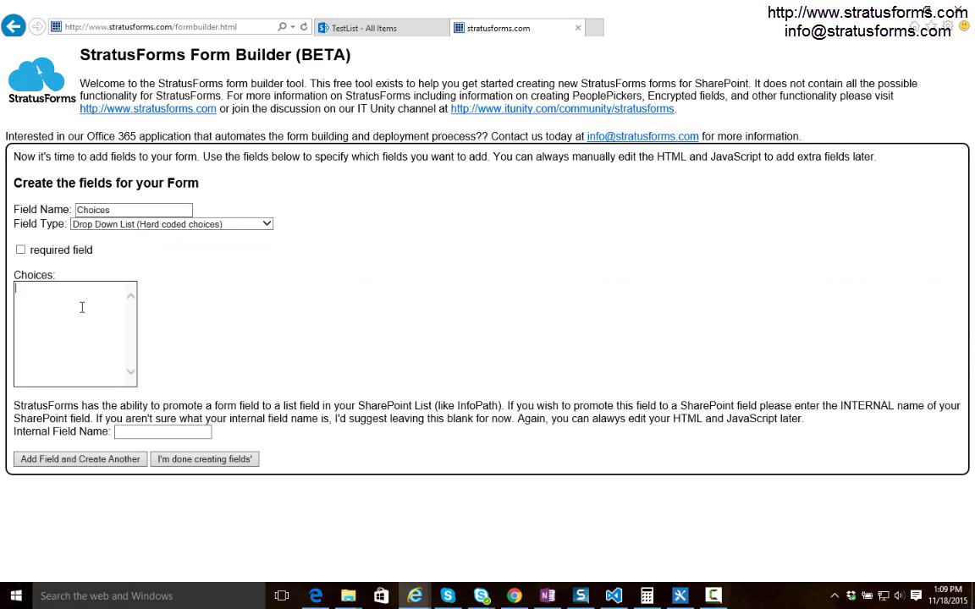
pyautogui.write('choice 1 ')
pyautogui.write('choice 3')
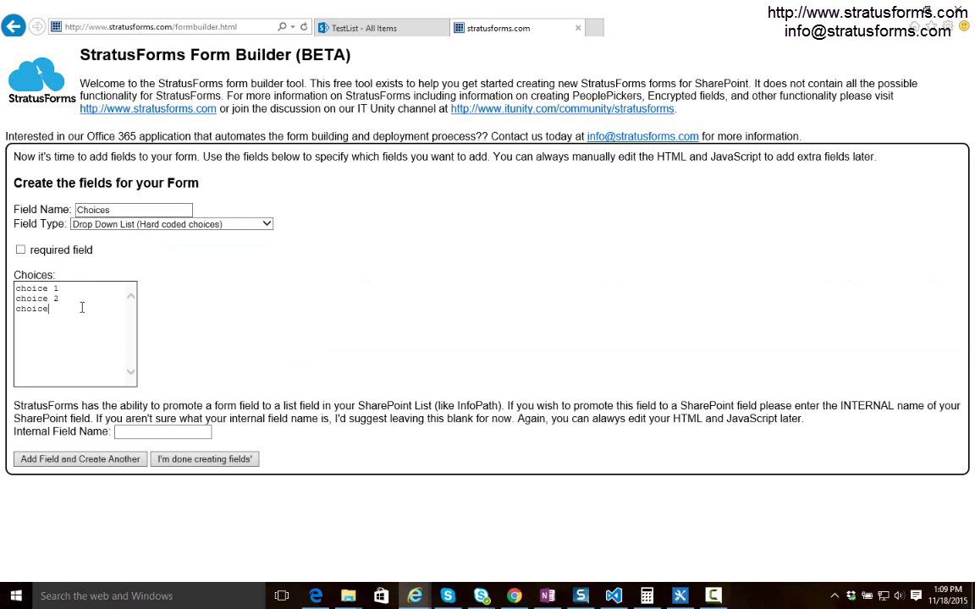
# Generate the form and locate the listName "TestList" setting in its script source
pyautogui.click(226, 461)
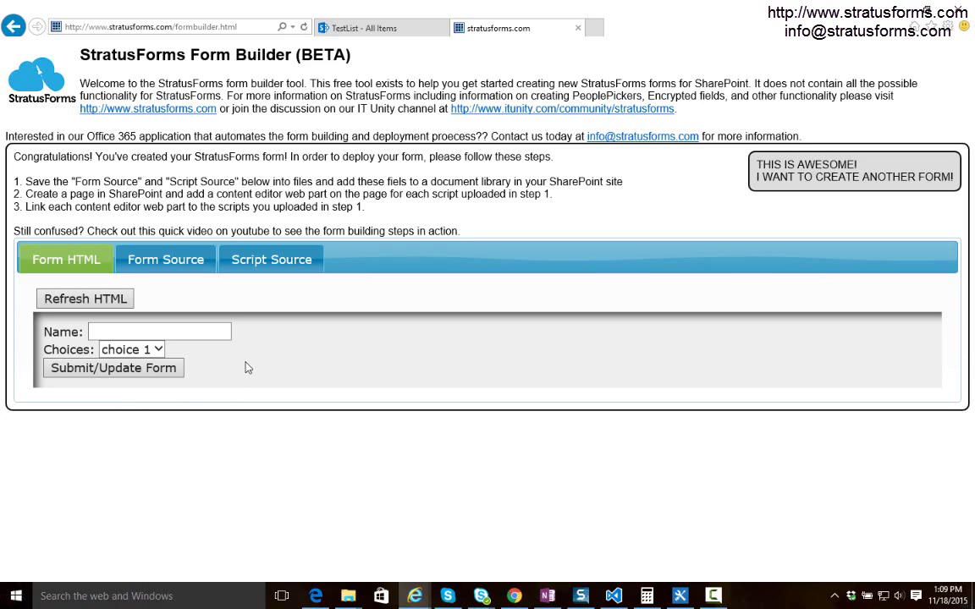
pyautogui.click(176, 265)
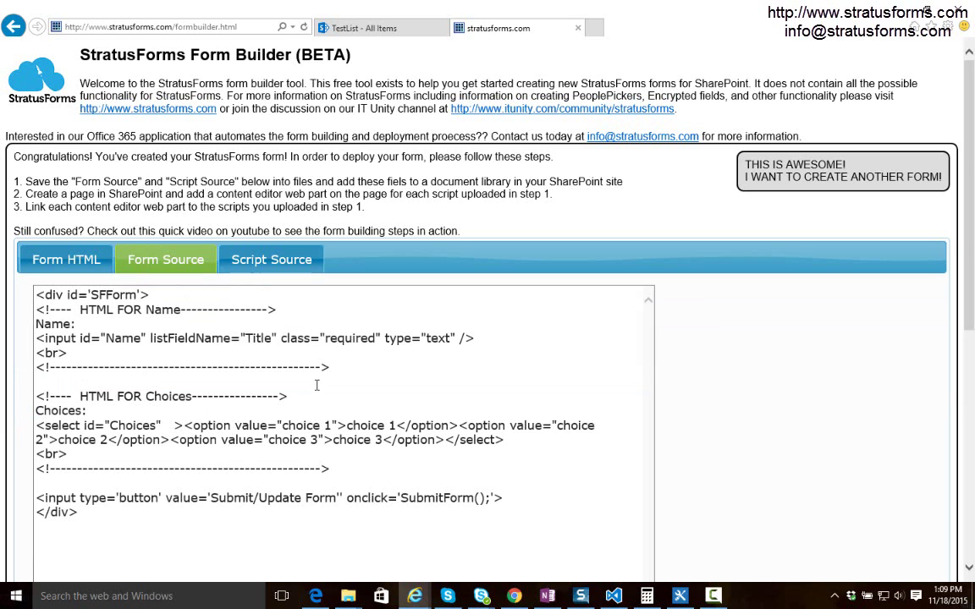
pyautogui.scroll(-1, 254, 321)
pyautogui.click(268, 240)
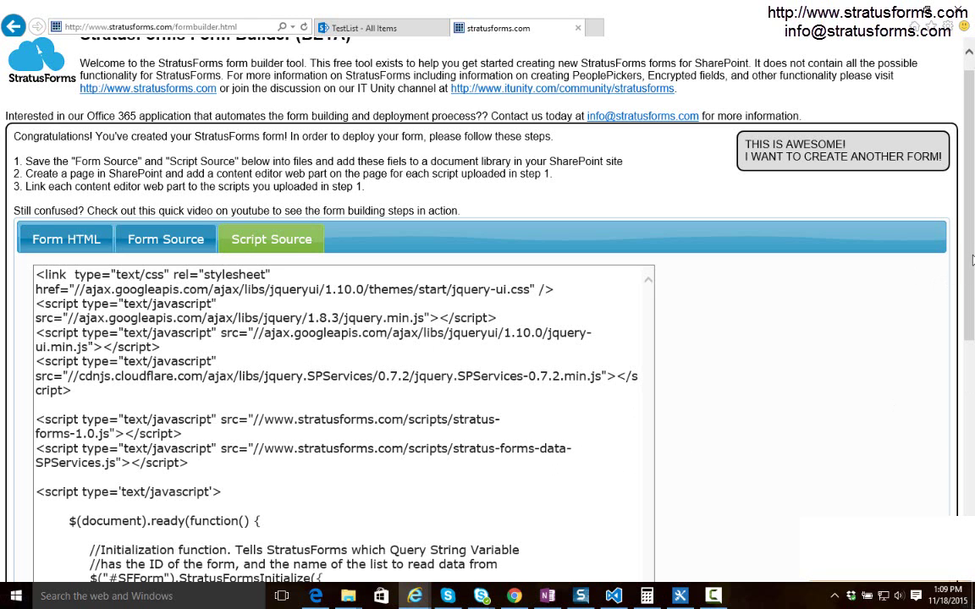
pyautogui.scroll(-5, 951, 389)
pyautogui.scroll(-1, 952, 390)
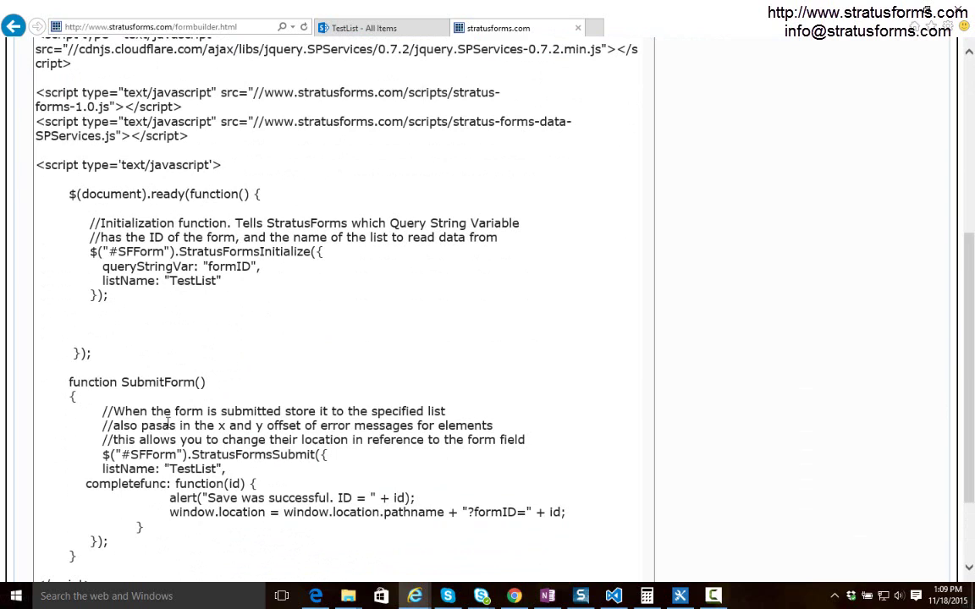
pyautogui.doubleClick(194, 283)
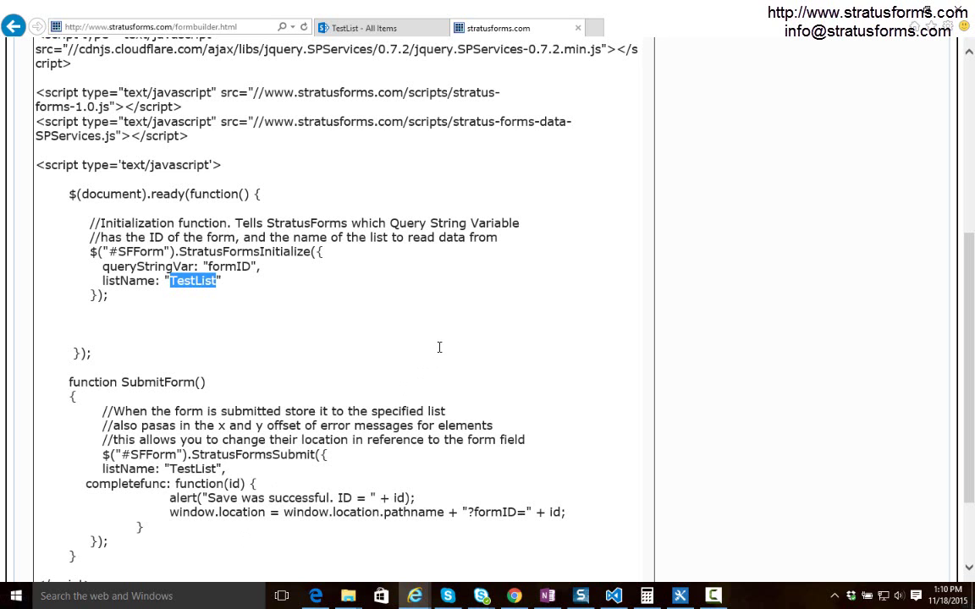
pyautogui.scroll(2, 962, 196)
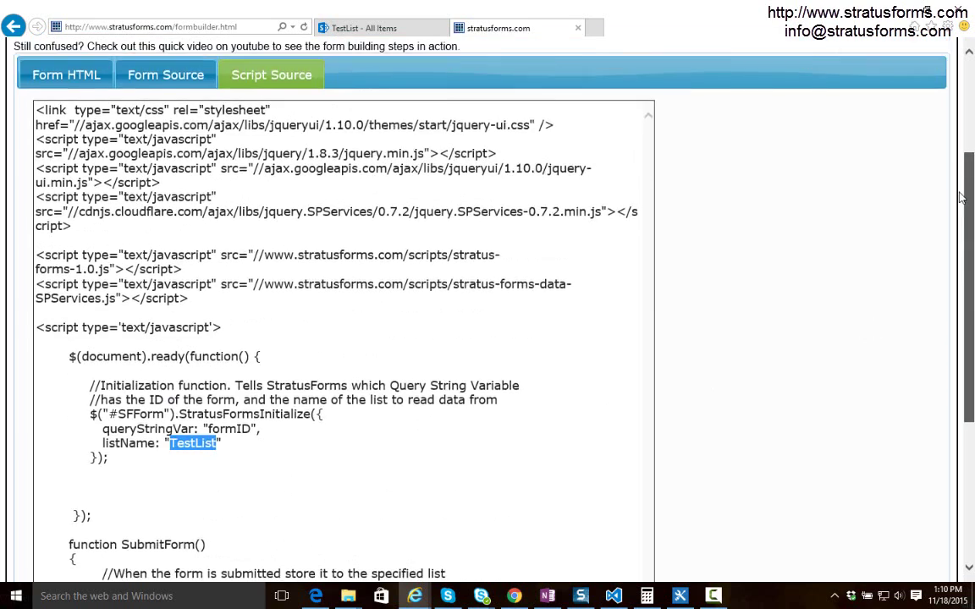
pyautogui.scroll(1, 961, 196)
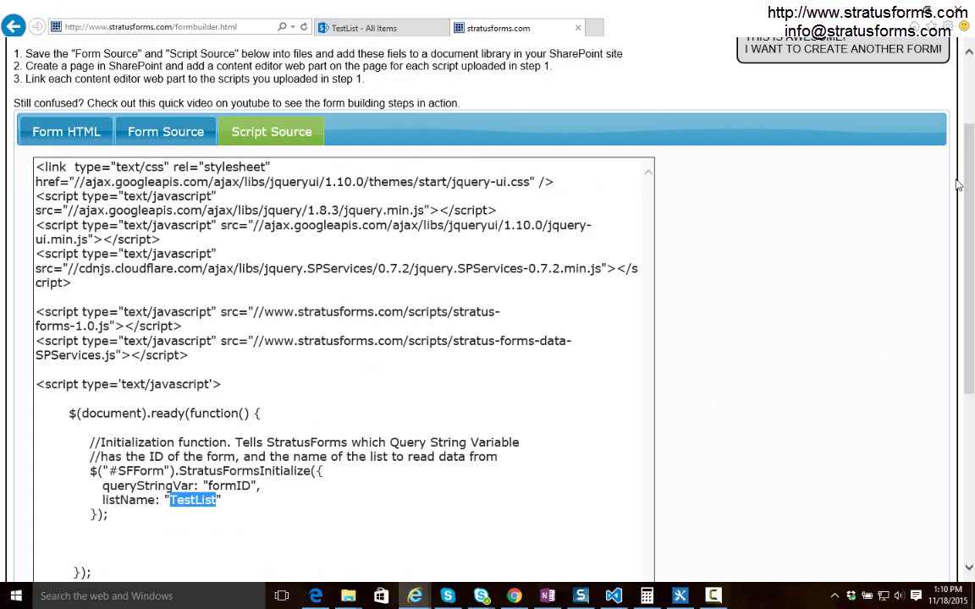
# In SharePoint Designer's Site Assets, create a new JavaScript file named test.js
pyautogui.click(367, 31)
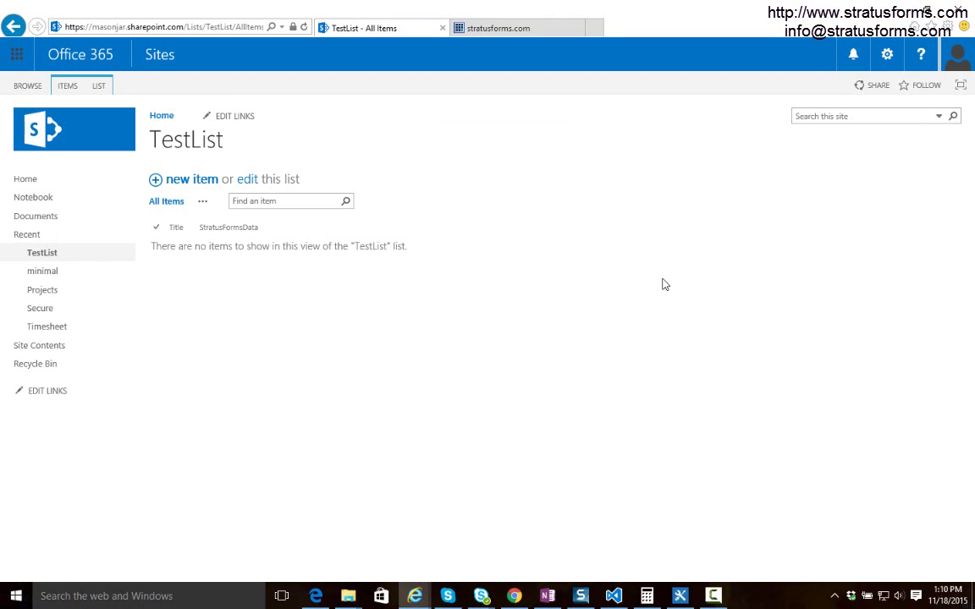
pyautogui.click(680, 596)
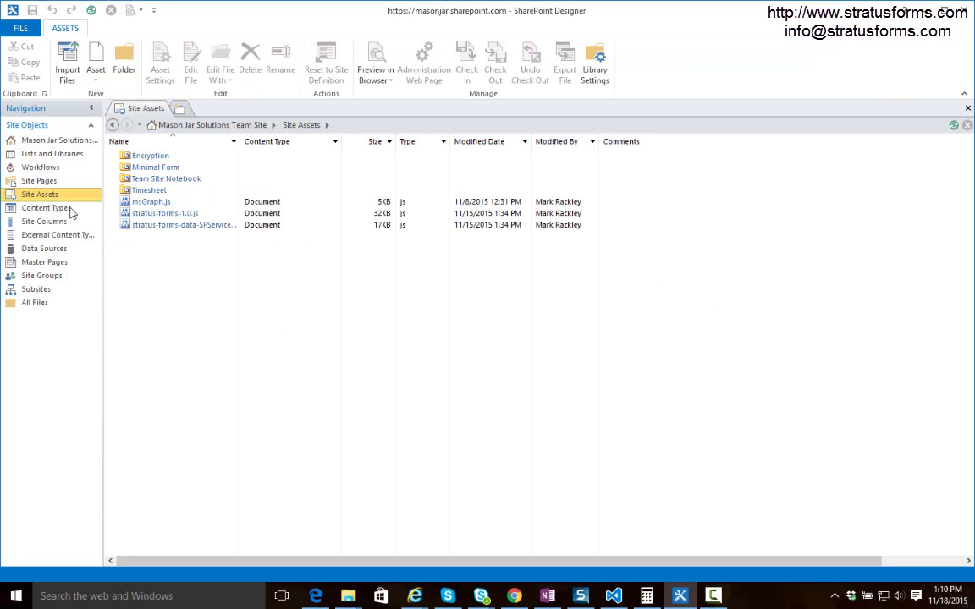
pyautogui.click(43, 193)
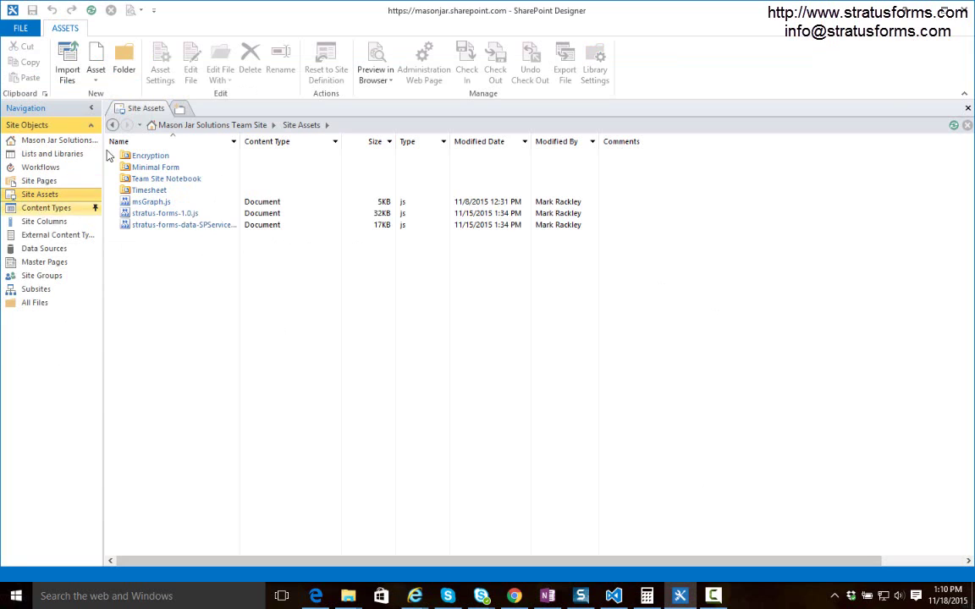
pyautogui.click(92, 73)
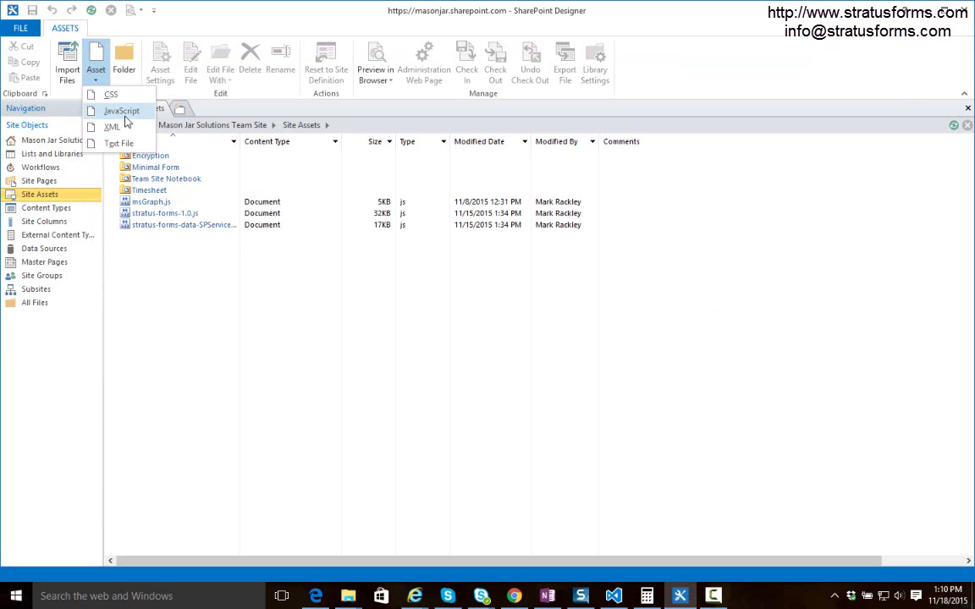
pyautogui.click(125, 111)
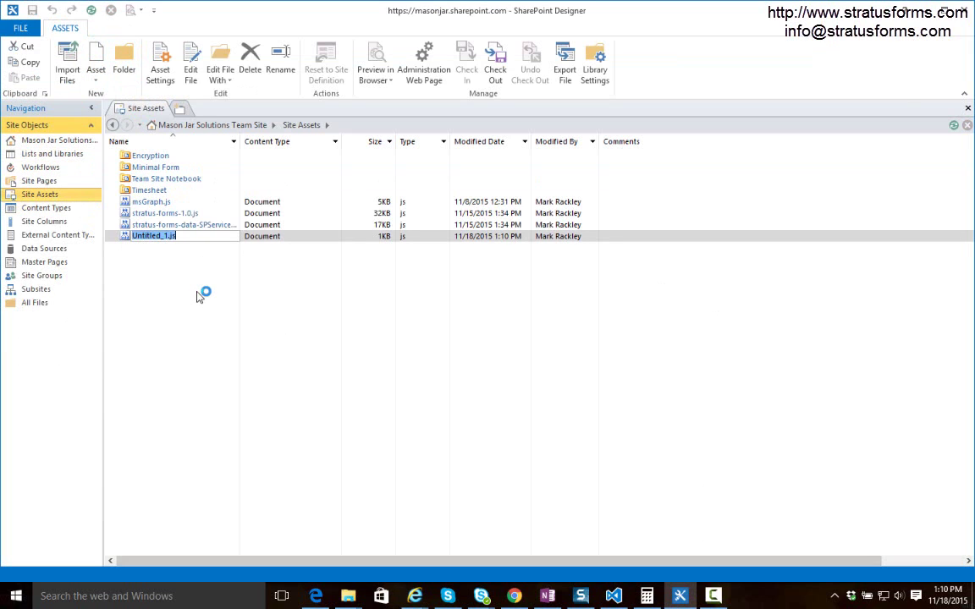
pyautogui.write('test')
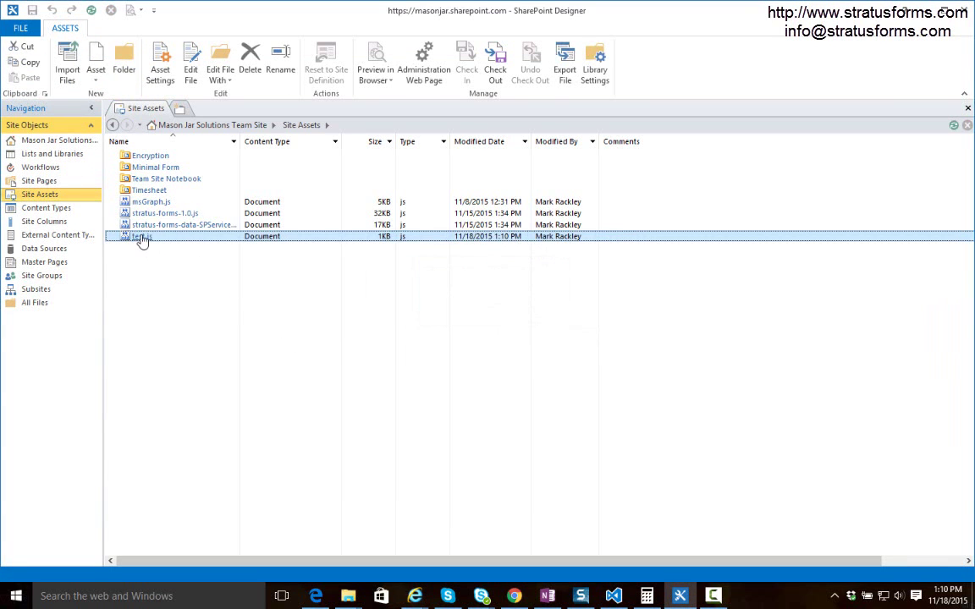
# Open test.js for editing and paste in the StratusForms script source
pyautogui.click(141, 238)
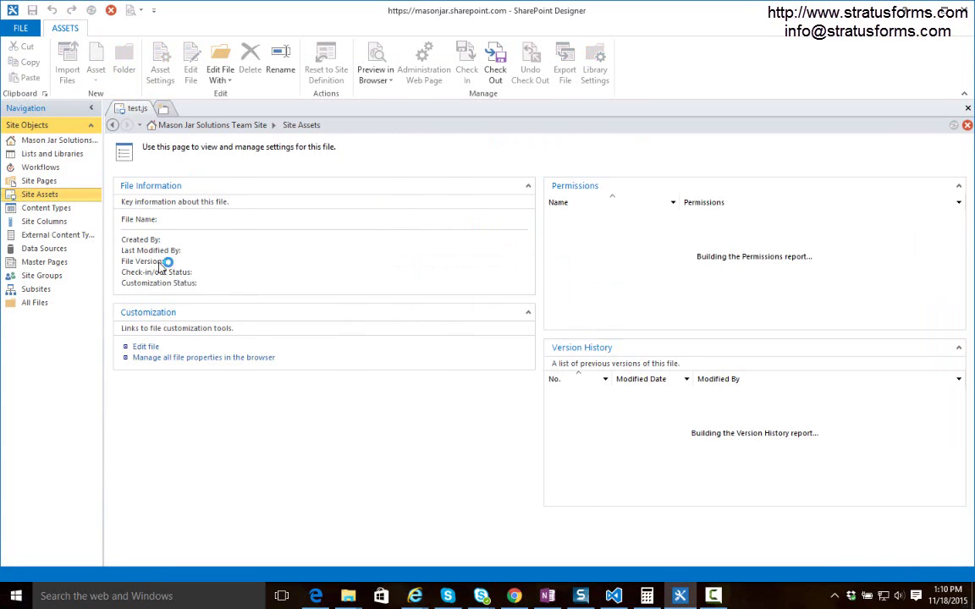
pyautogui.click(145, 349)
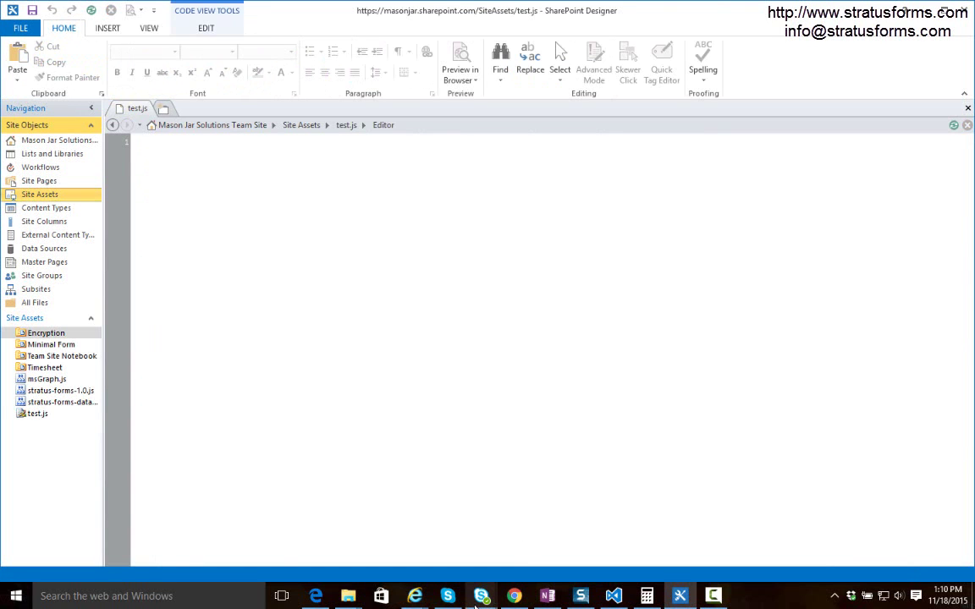
pyautogui.moveTo(424, 601)
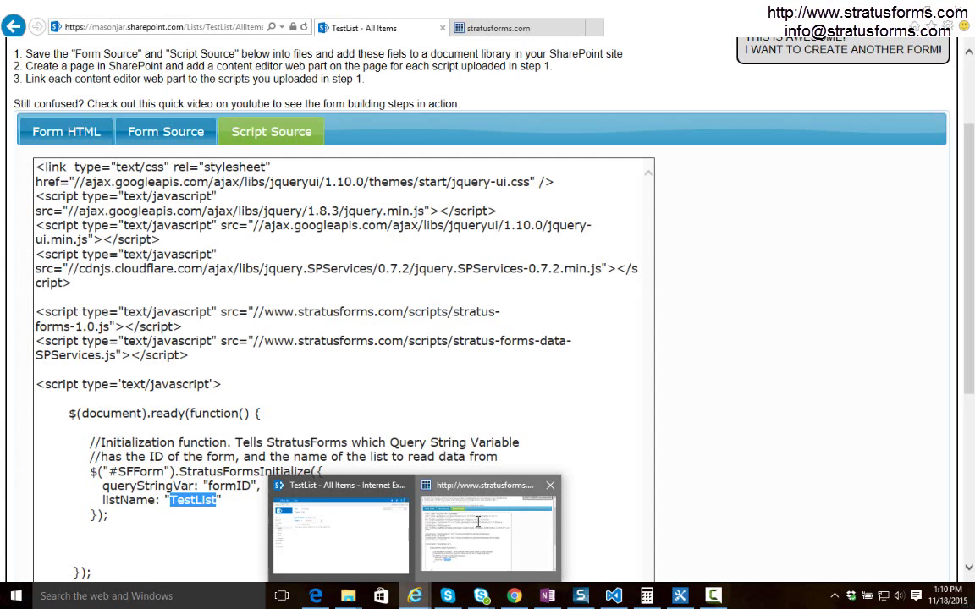
pyautogui.click(443, 498)
pyautogui.hotkey('ctrl', 'a')
pyautogui.hotkey('ctrl', 'c')
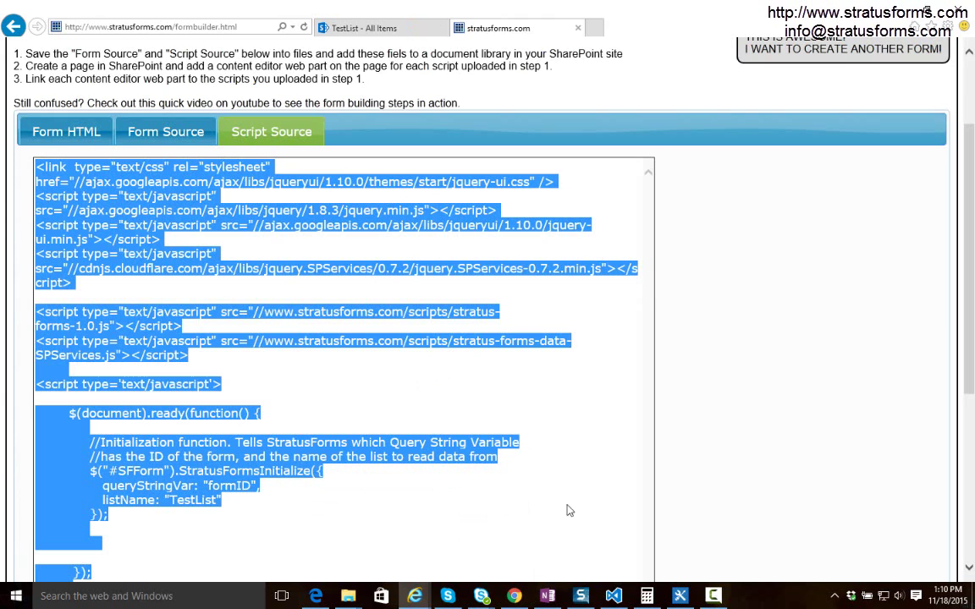
pyautogui.hotkey('alt', 'Tab')
pyautogui.hotkey('ctrl', 'v')
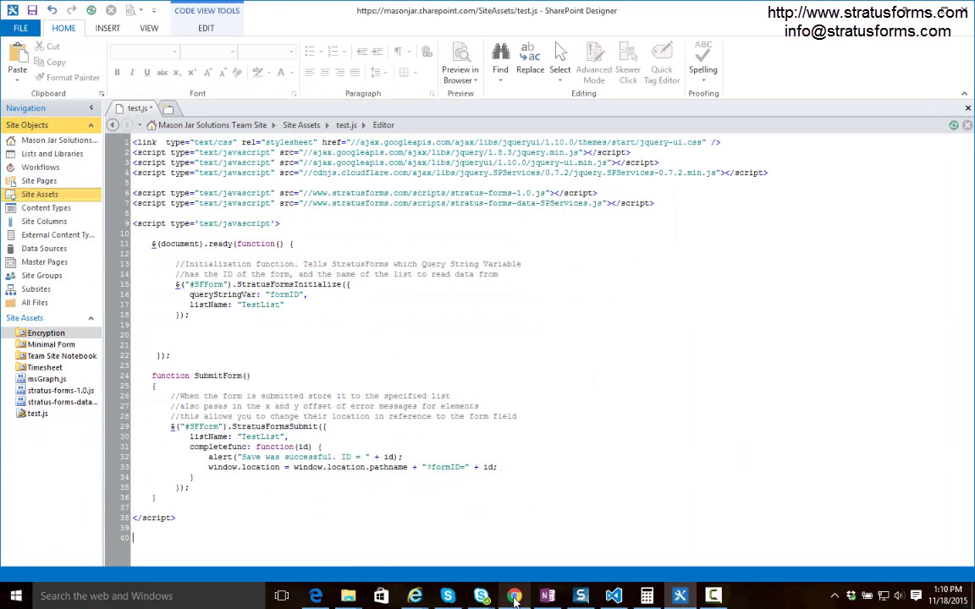
# Append the generated form HTML below the script and save test.js
pyautogui.moveTo(414, 599)
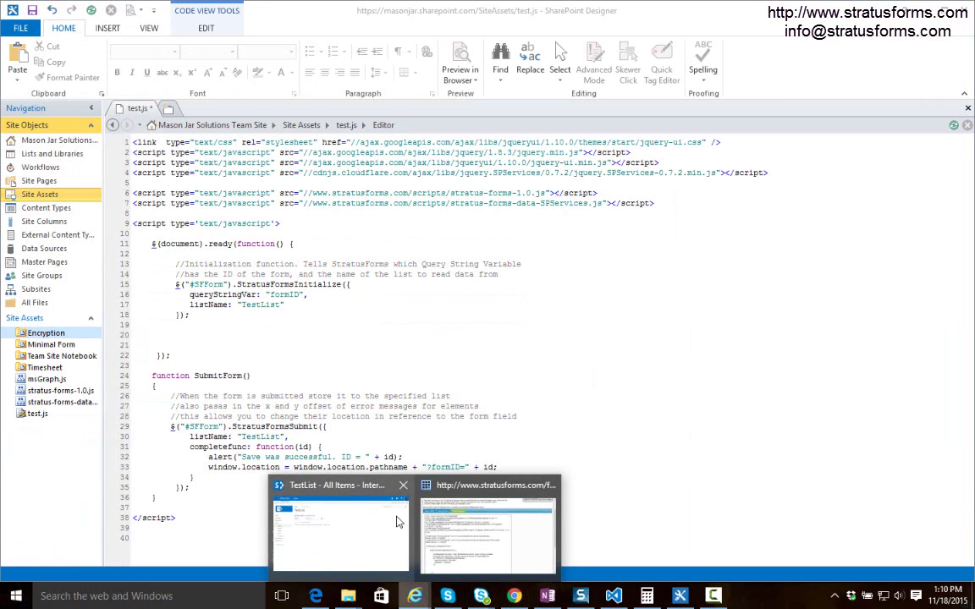
pyautogui.click(399, 479)
pyautogui.click(209, 138)
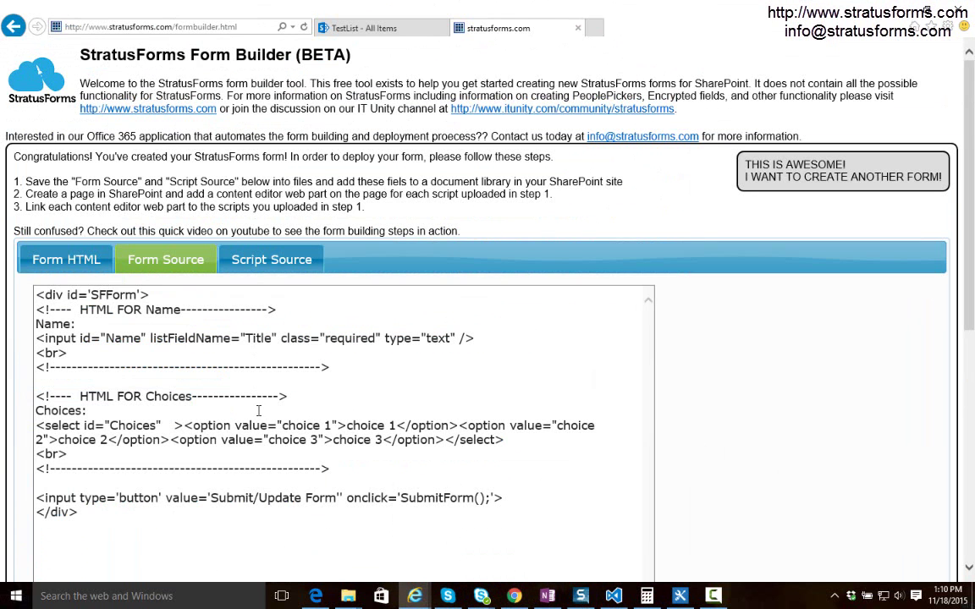
pyautogui.click(261, 411)
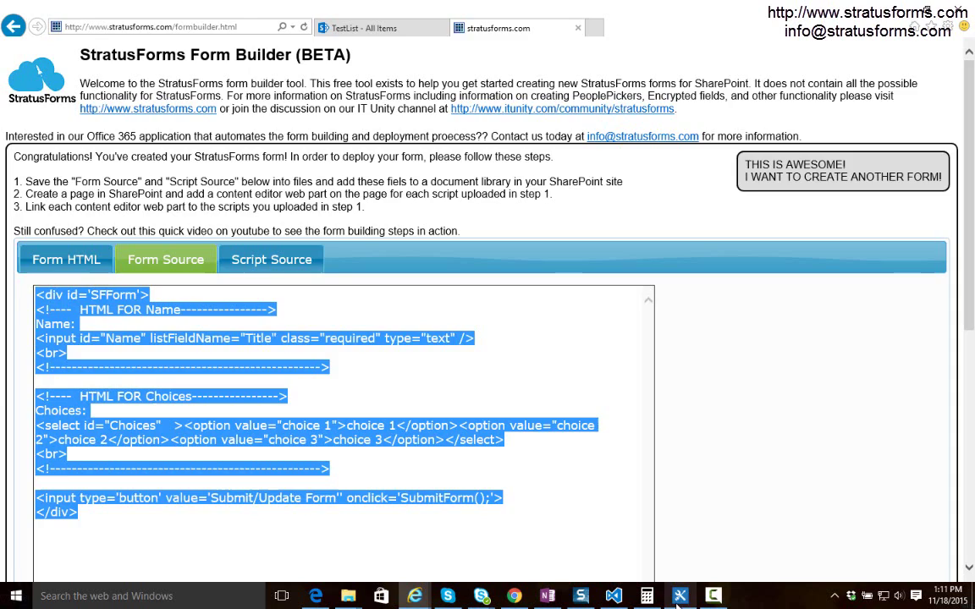
pyautogui.hotkey('alt', 'Tab')
pyautogui.hotkey('ctrl', 'v')
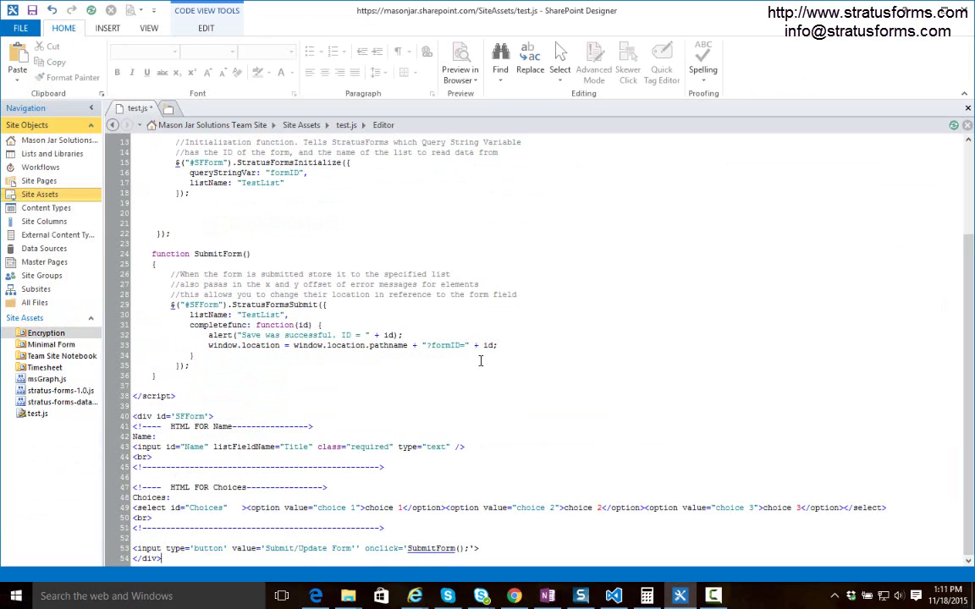
pyautogui.click(34, 12)
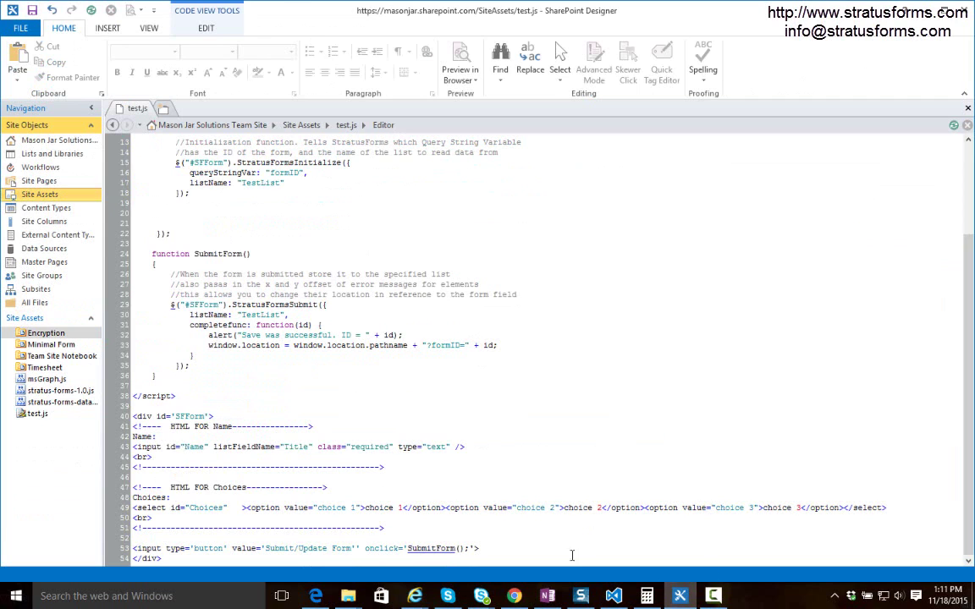
pyautogui.moveTo(418, 598)
pyautogui.click(328, 470)
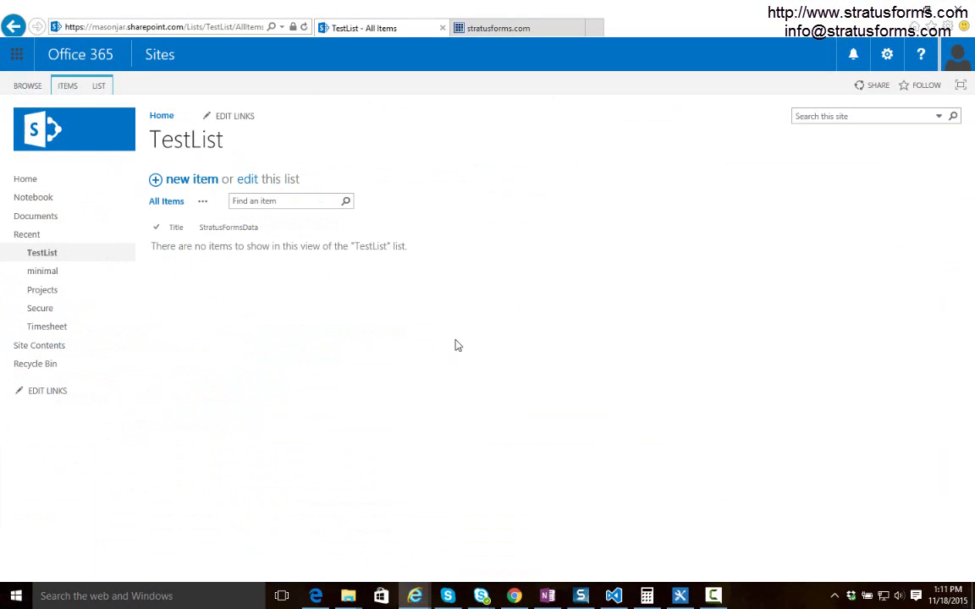
# Via Site contents, verify the test file in Site Assets, then open the Site Pages library
pyautogui.click(885, 56)
pyautogui.click(844, 243)
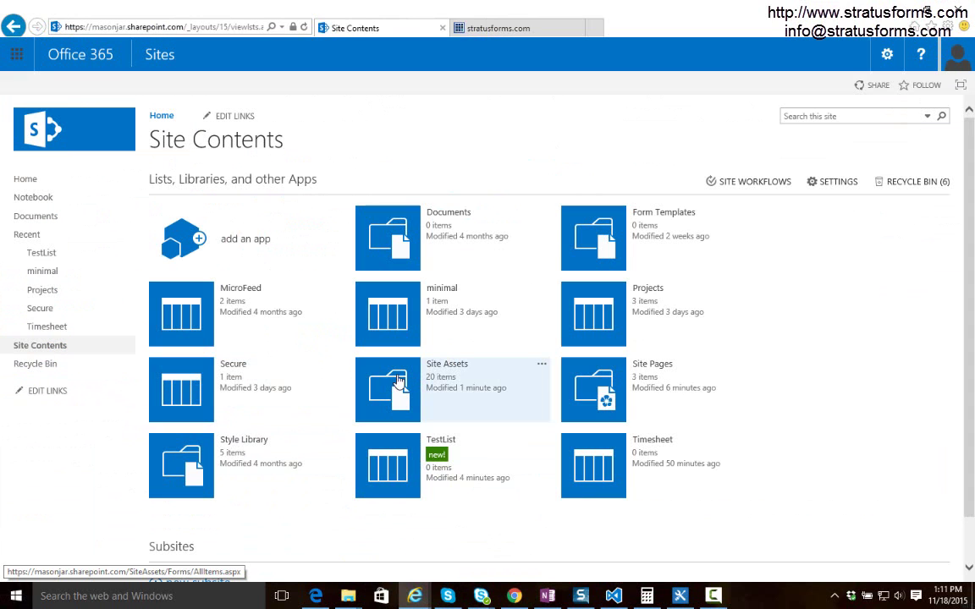
pyautogui.click(359, 343)
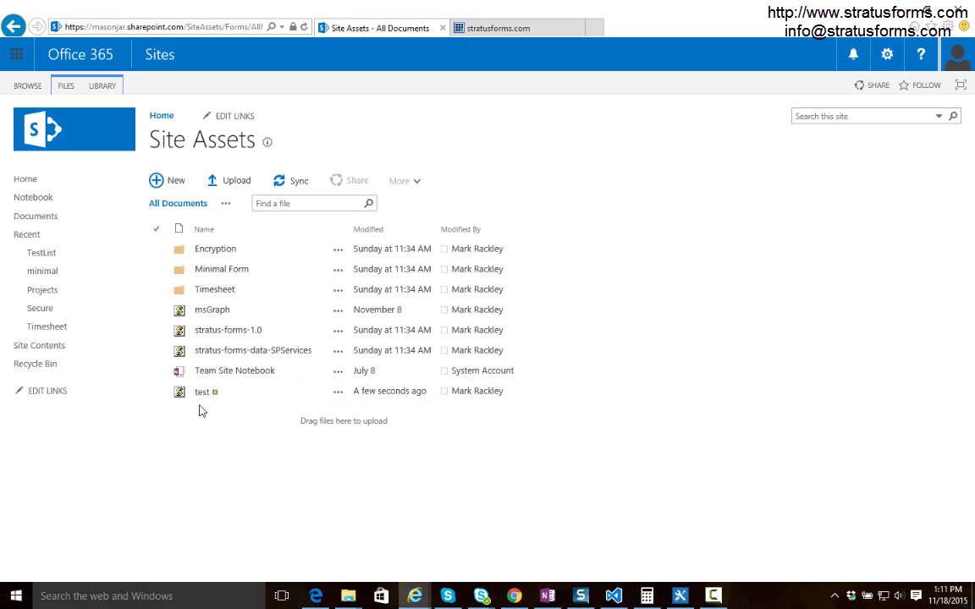
pyautogui.click(887, 56)
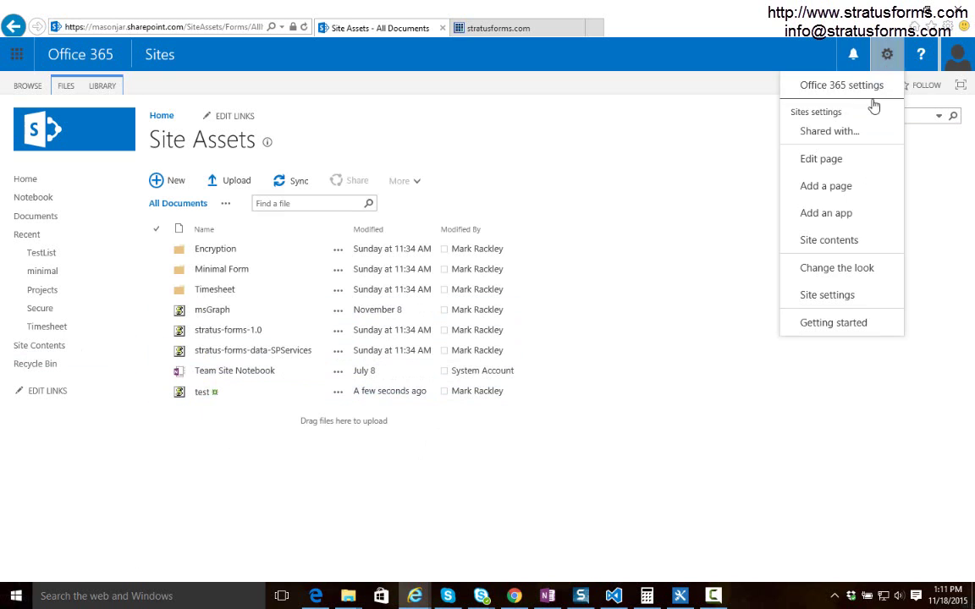
pyautogui.click(842, 241)
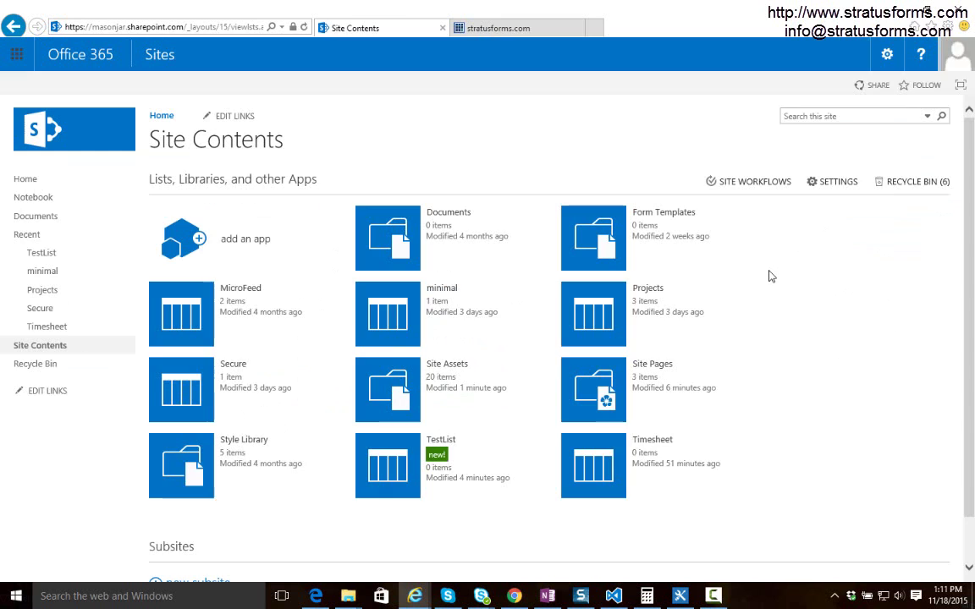
pyautogui.click(593, 389)
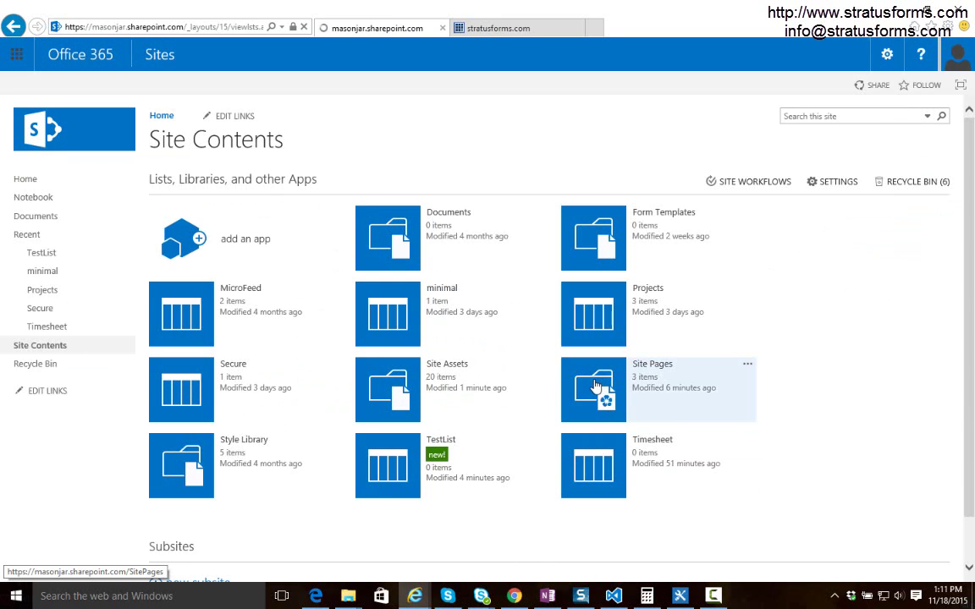
# Create a web part page named test, saved in the Site Pages library
pyautogui.click(24, 125)
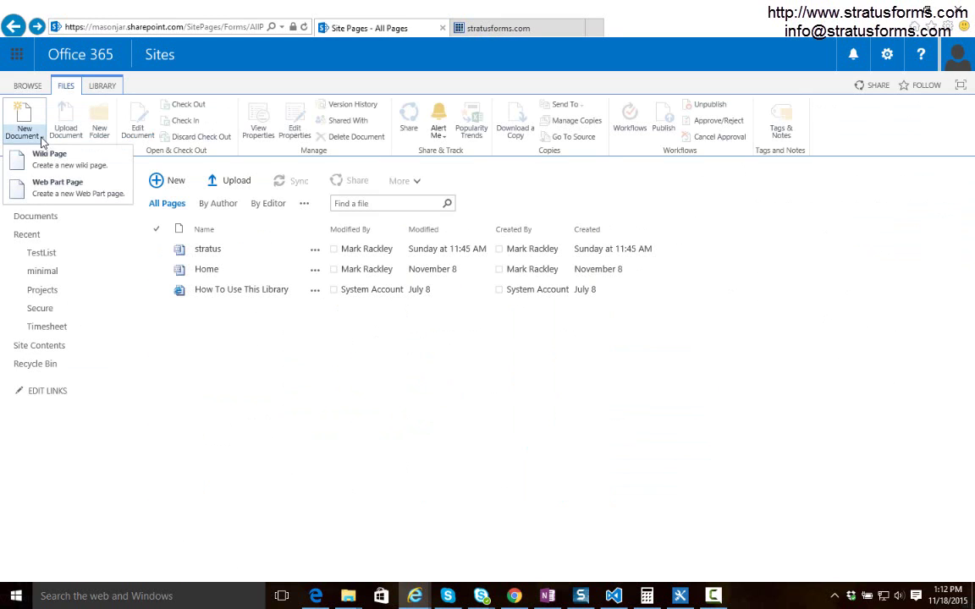
pyautogui.click(42, 180)
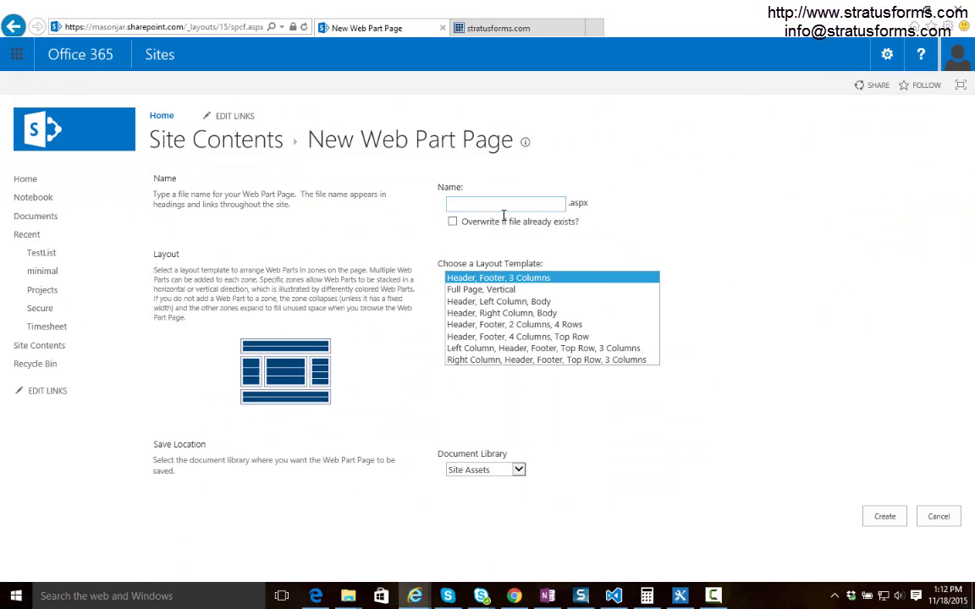
pyautogui.write('test')
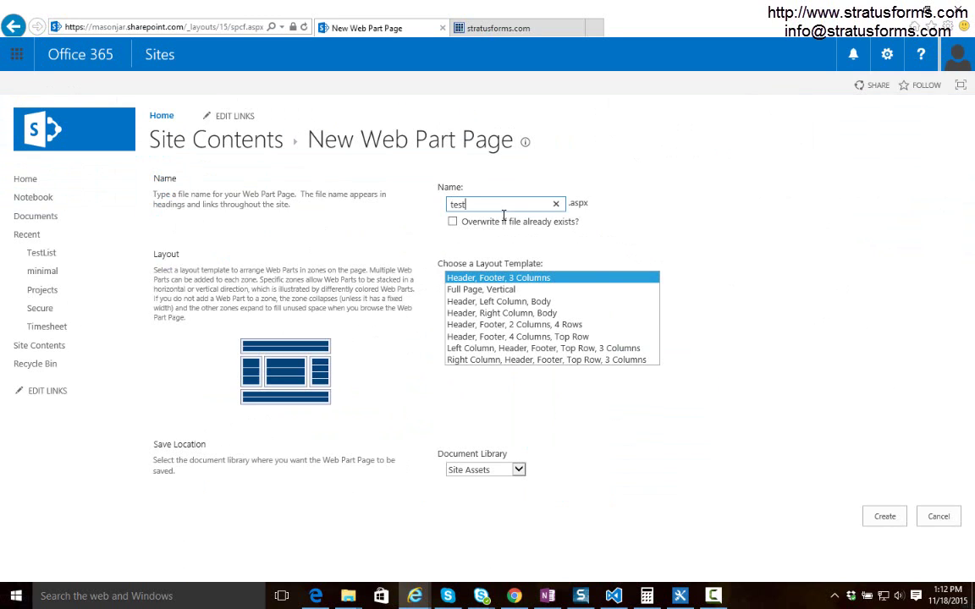
pyautogui.click(501, 470)
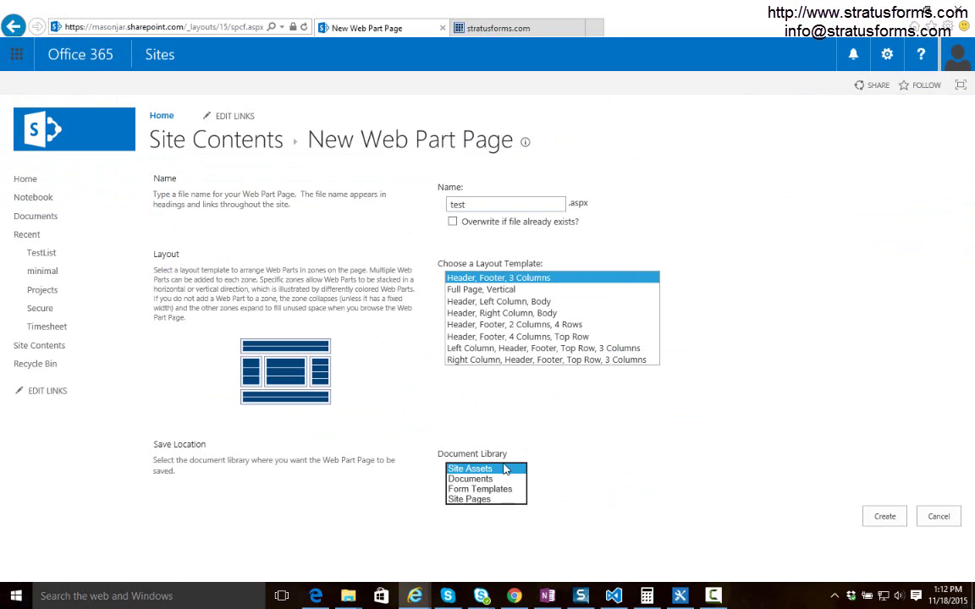
pyautogui.click(488, 505)
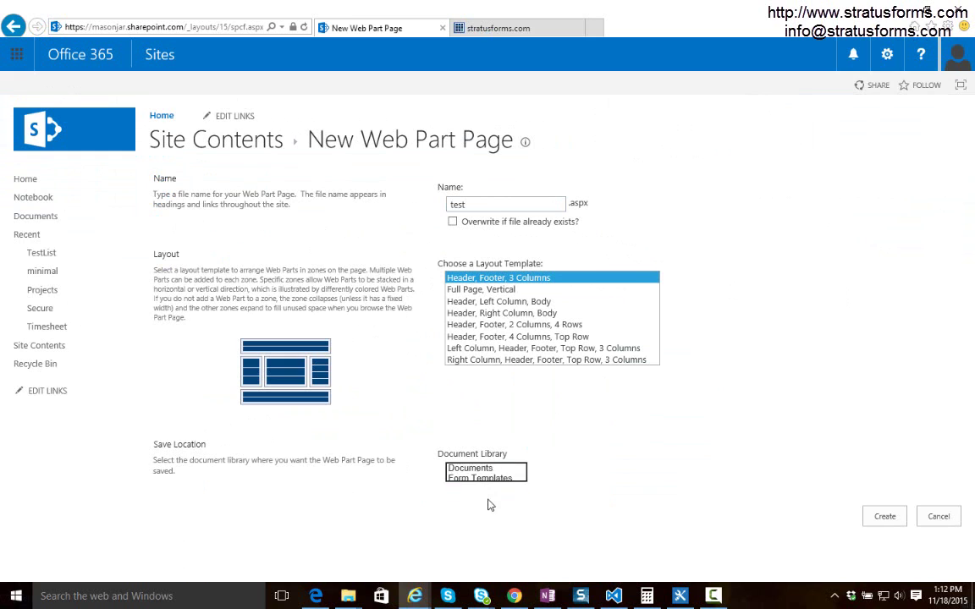
pyautogui.click(888, 520)
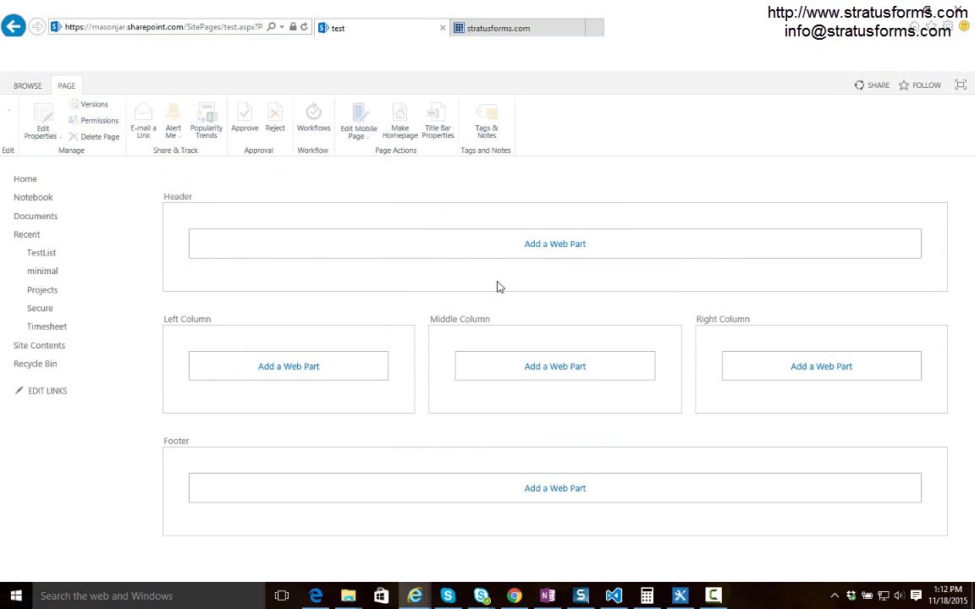
# Add a Content Editor web part from Media and Content to the Header zone
pyautogui.click(551, 244)
pyautogui.scroll(-3, 127, 263)
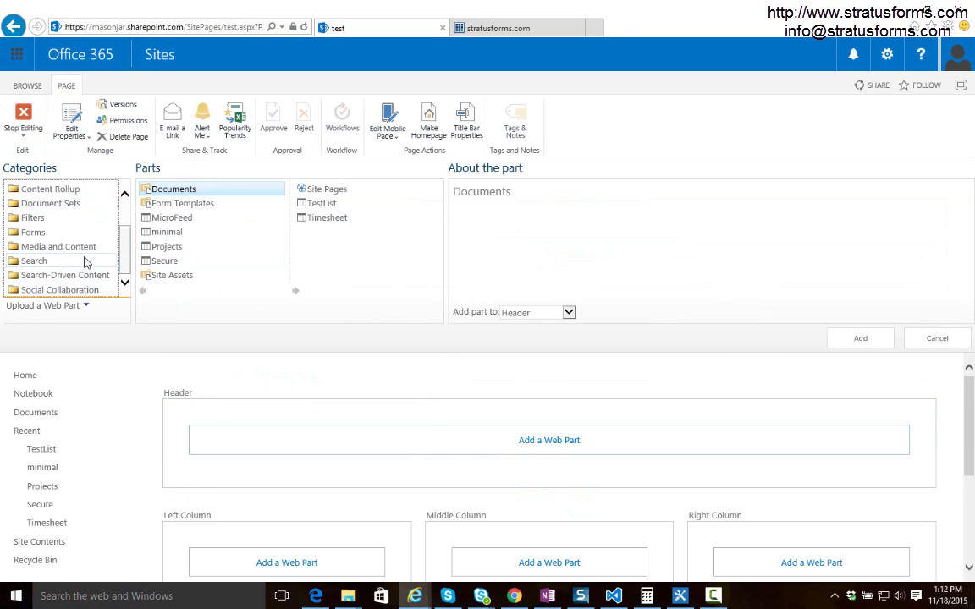
pyautogui.click(89, 247)
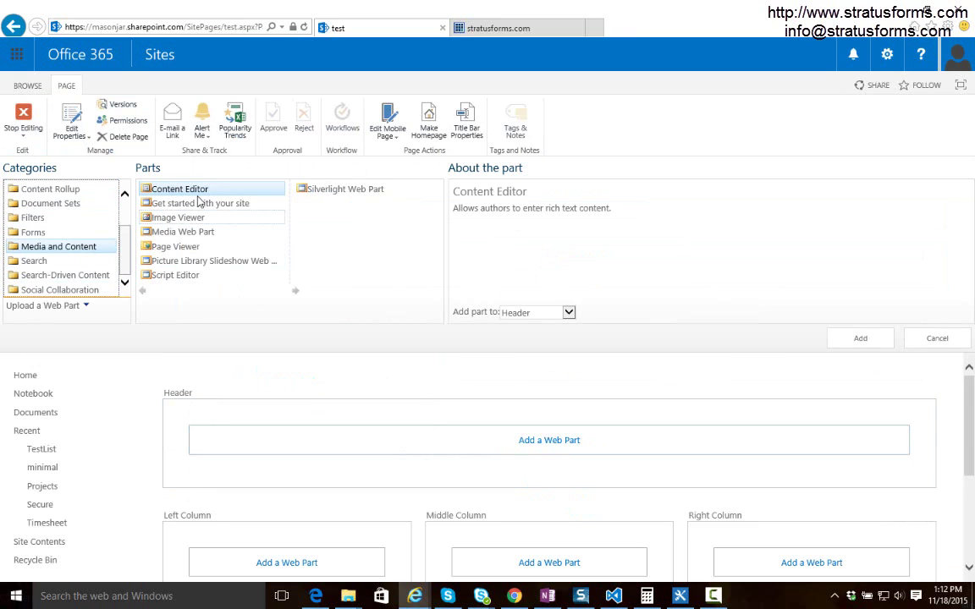
pyautogui.click(849, 339)
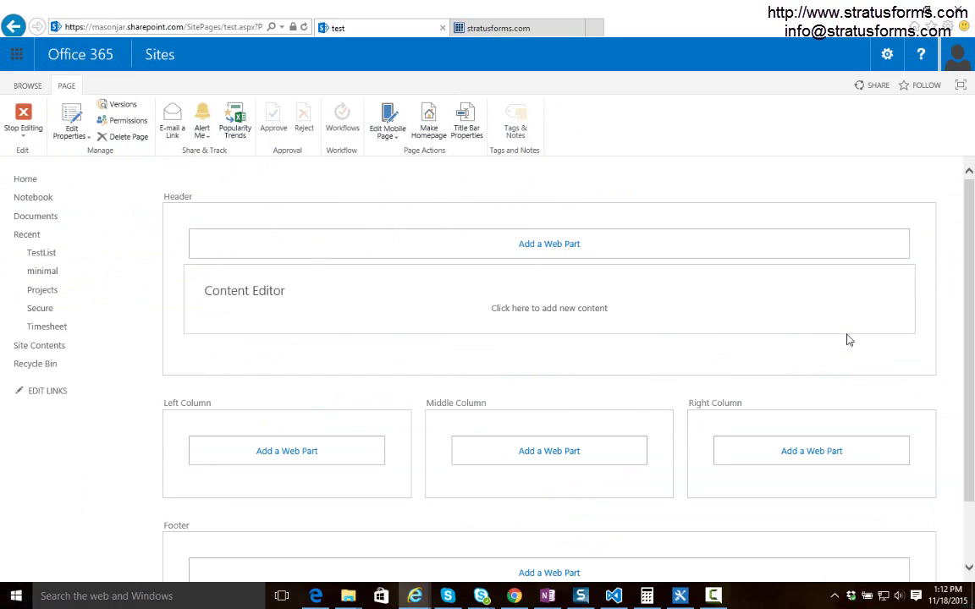
pyautogui.moveTo(846, 337)
# Set the Content Editor's content link to ../SiteAssets/test.js and apply it
pyautogui.click(878, 292)
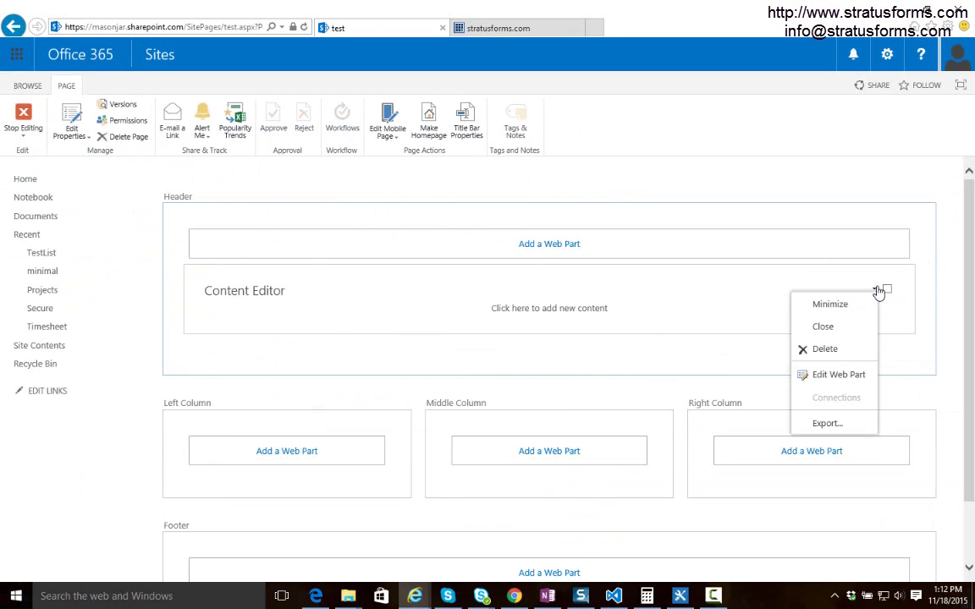
pyautogui.click(838, 376)
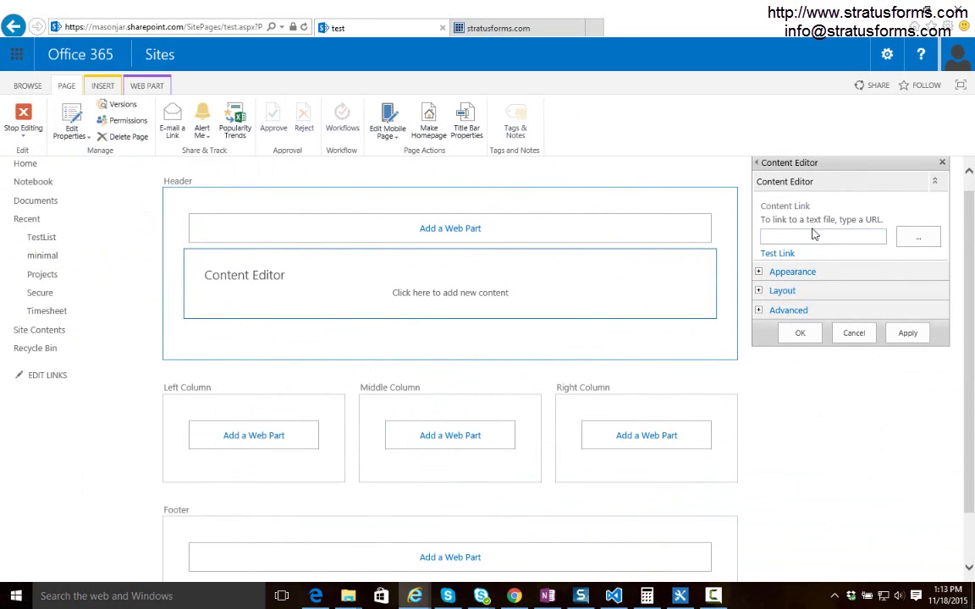
pyautogui.write('Si')
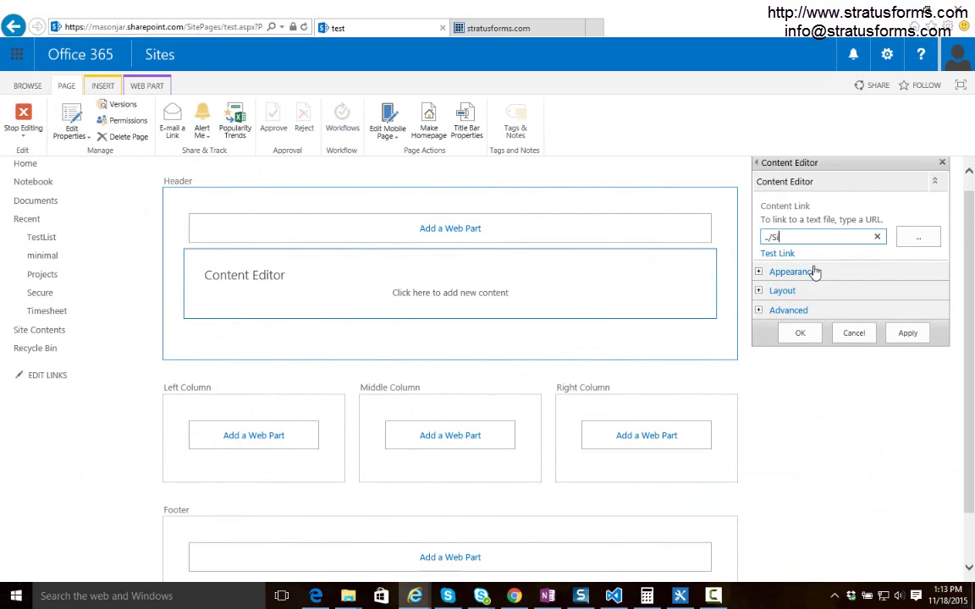
pyautogui.write('teAssets/test.js')
pyautogui.click(912, 334)
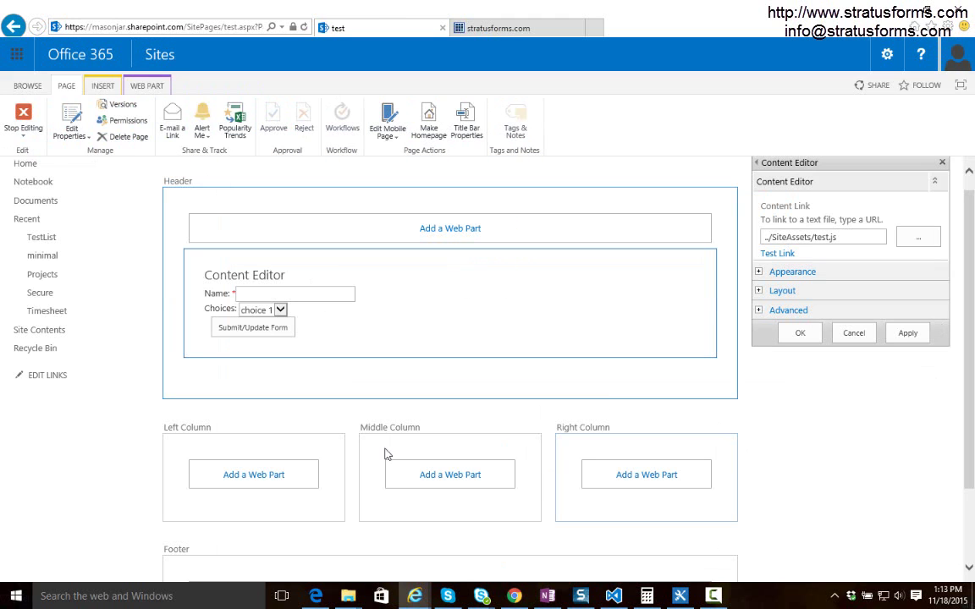
# Add the TestList app web part to the Left Column, below the header form
pyautogui.click(254, 476)
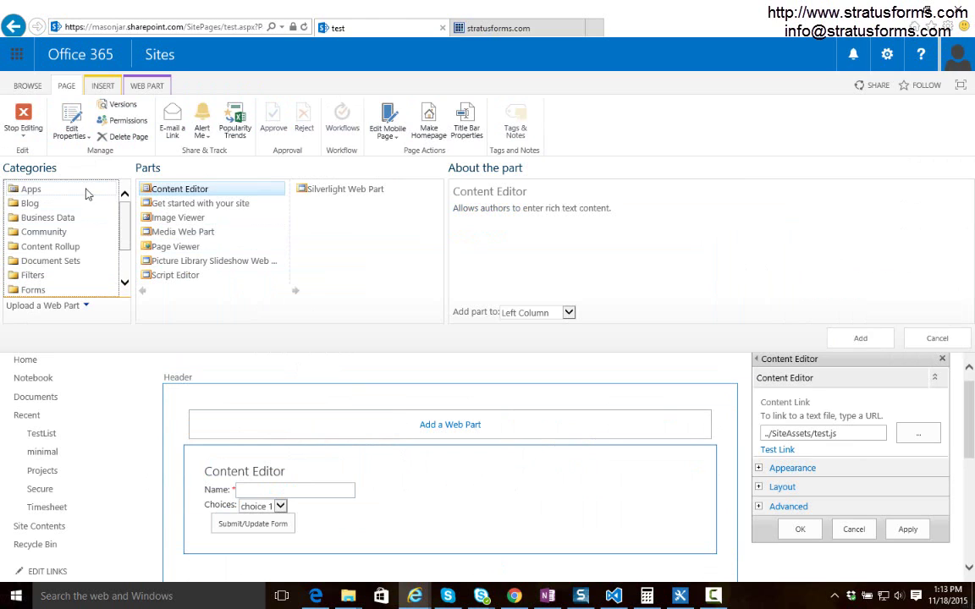
pyautogui.click(84, 189)
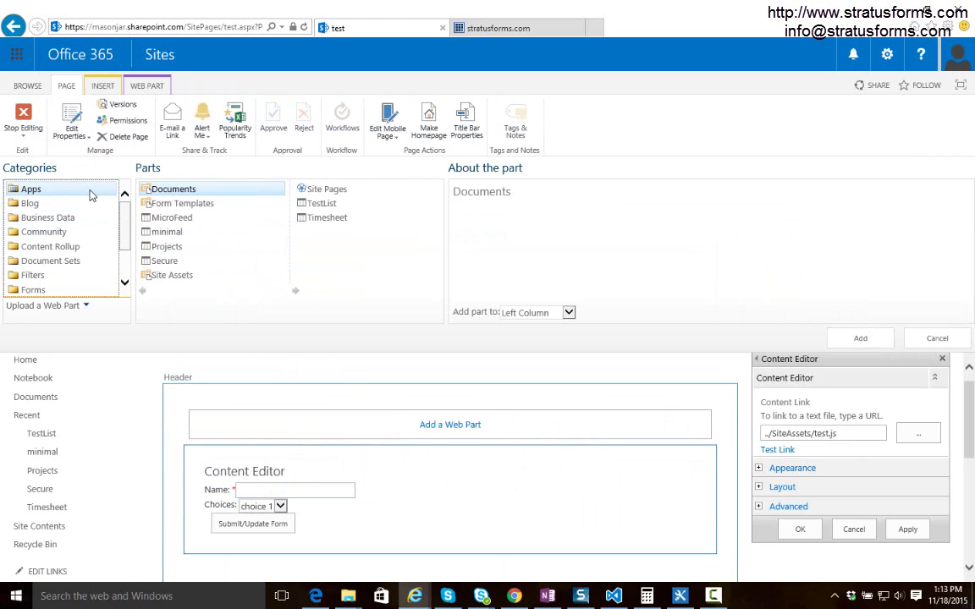
pyautogui.click(319, 204)
pyautogui.click(860, 339)
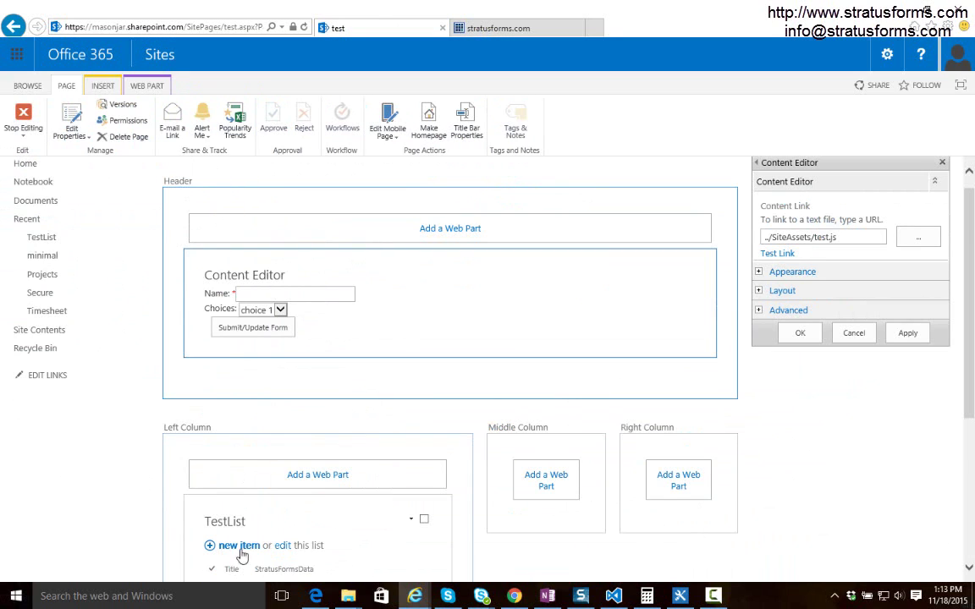
# Stop editing the page, then submit the form with a name and choice 2, confirming the save
pyautogui.click(29, 134)
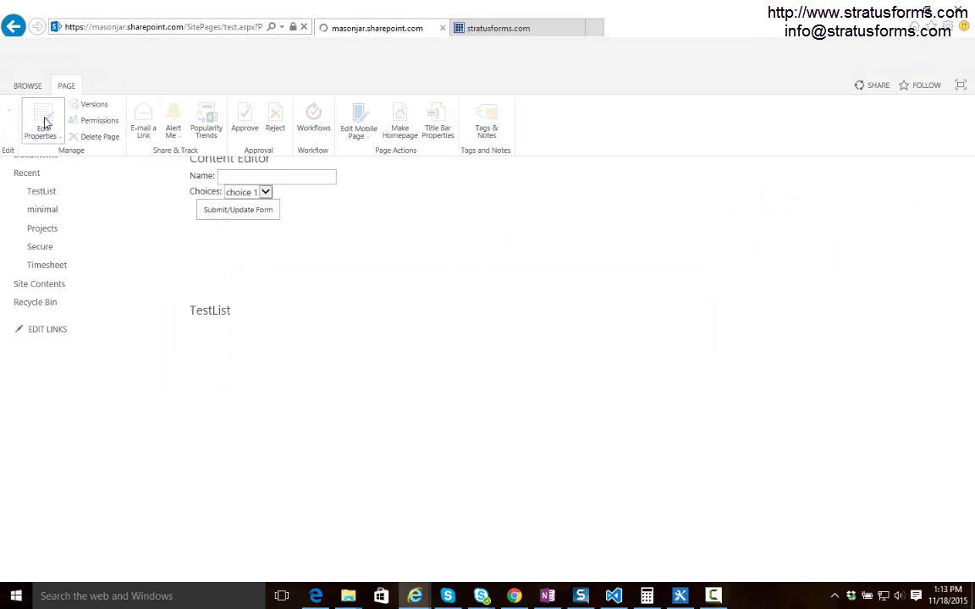
pyautogui.click(283, 240)
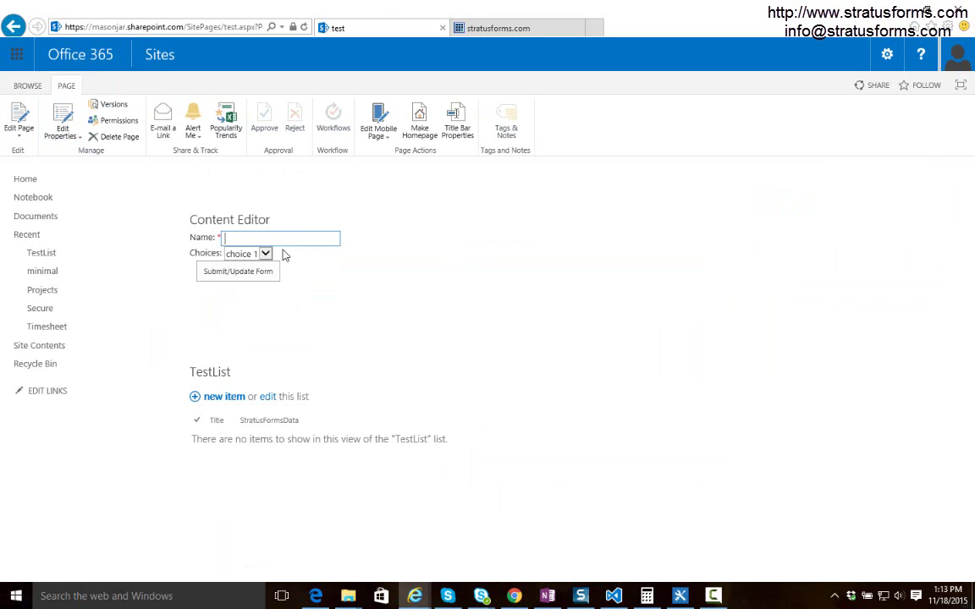
pyautogui.write('Mark')
pyautogui.click(266, 254)
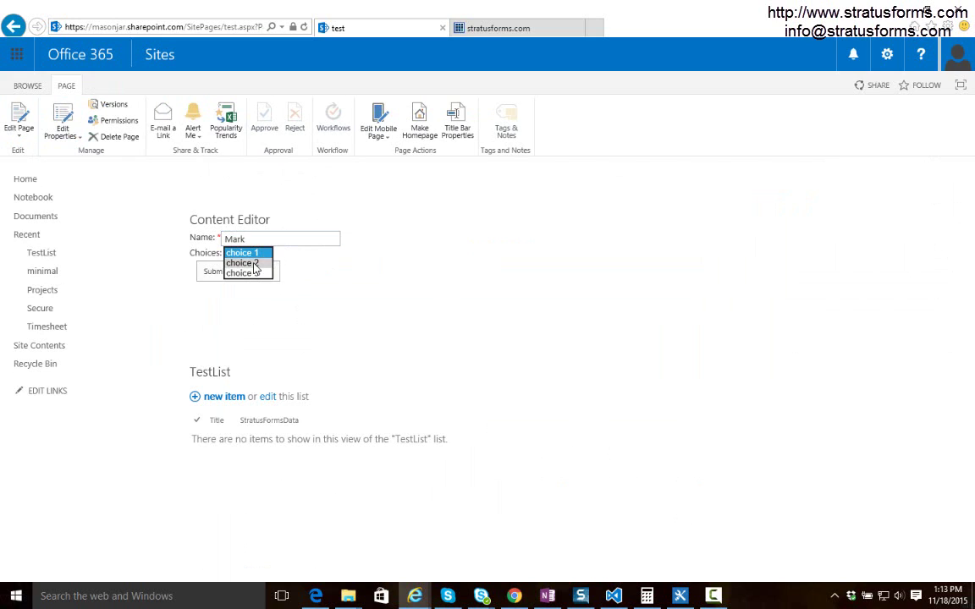
pyautogui.click(254, 263)
pyautogui.click(254, 271)
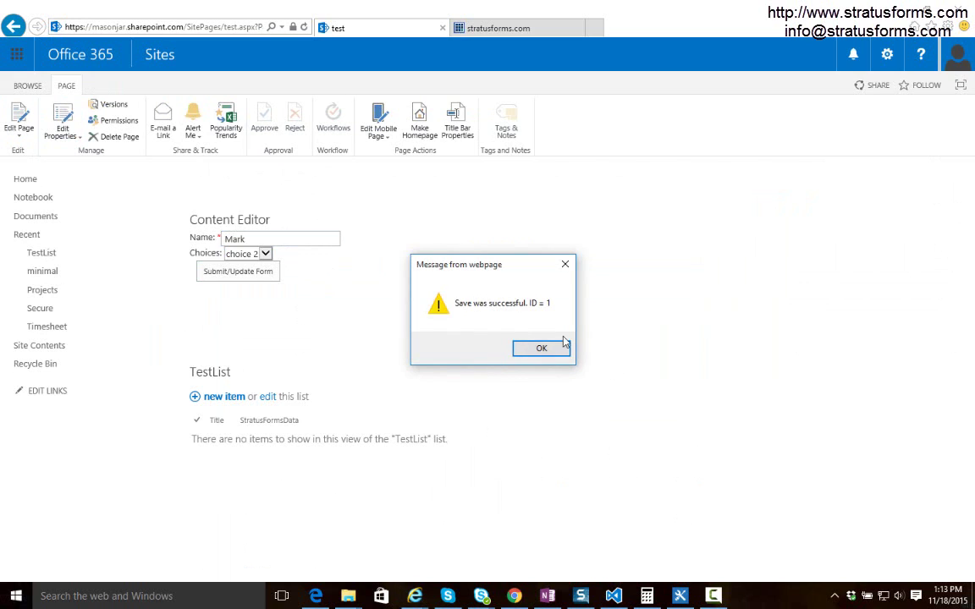
pyautogui.click(549, 350)
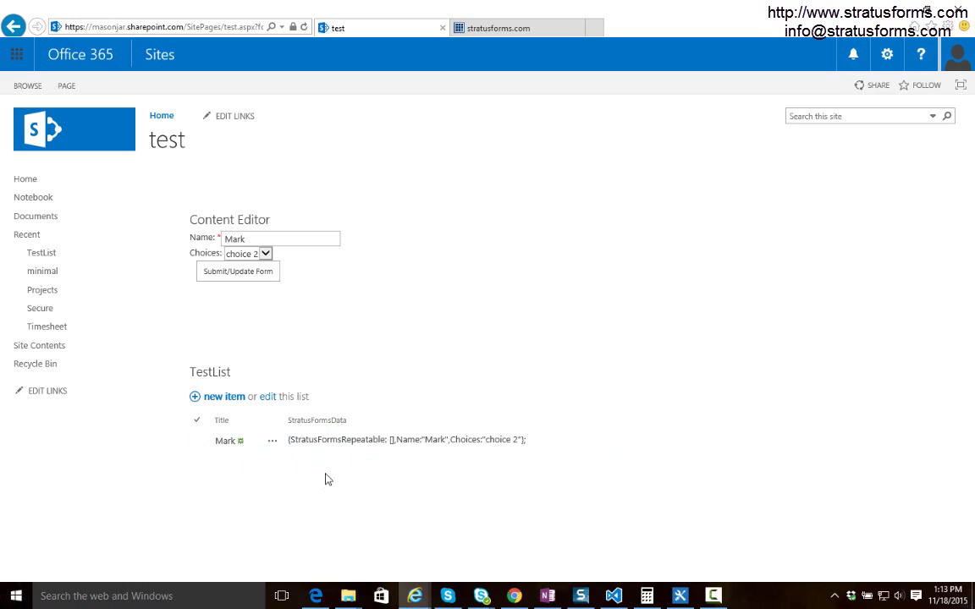
# Remove the formID=1 parameter from the page address and reload a blank form
pyautogui.click(237, 26)
pyautogui.doubleClick(241, 26)
pyautogui.click(229, 26)
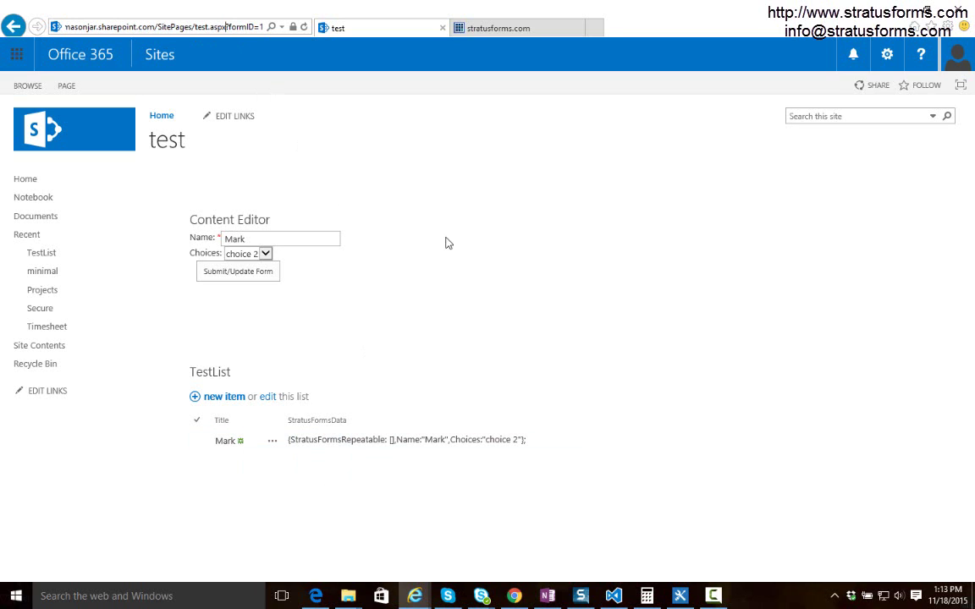
pyautogui.hotkey('shift', 'End')
pyautogui.press('BackSpace')
pyautogui.press('Return')
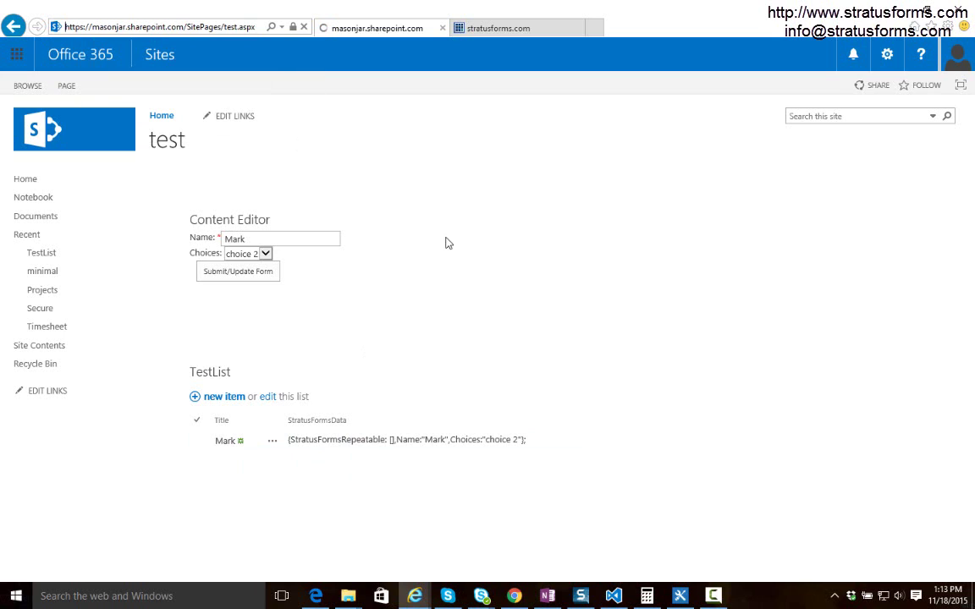
# Submit a second entry with another name and choice 1, confirming the save
pyautogui.click(279, 238)
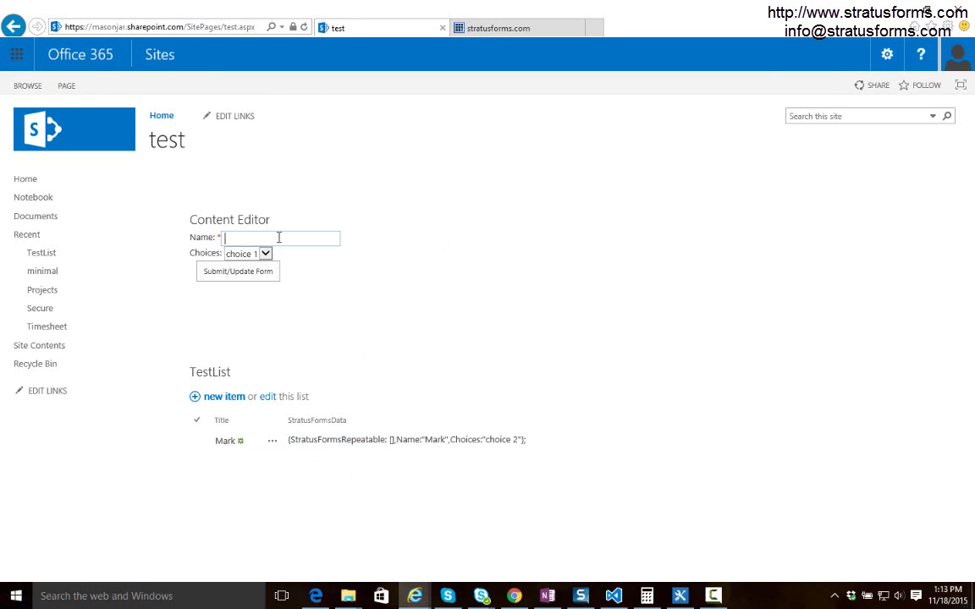
pyautogui.write('Steve')
pyautogui.click(249, 272)
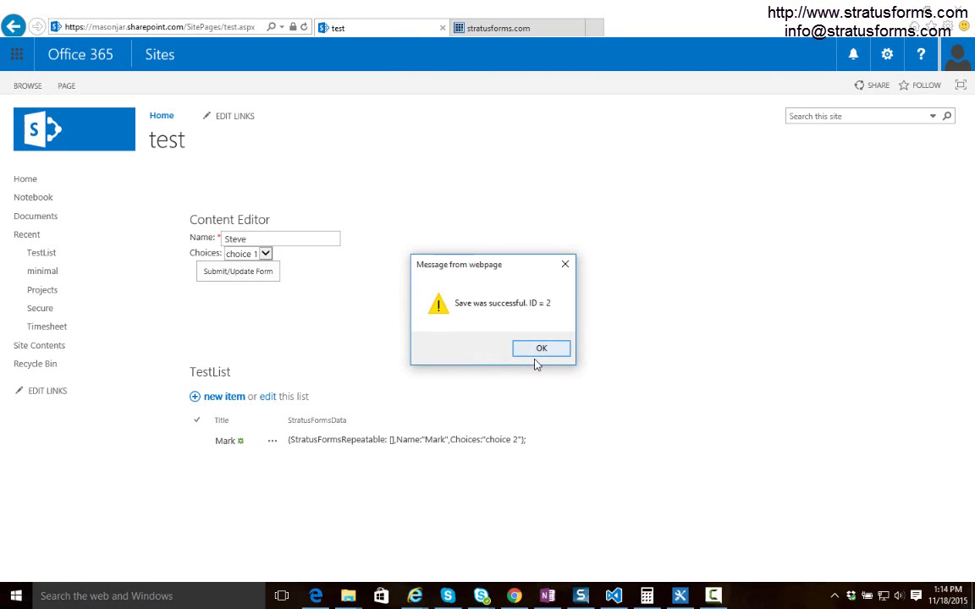
pyautogui.click(541, 350)
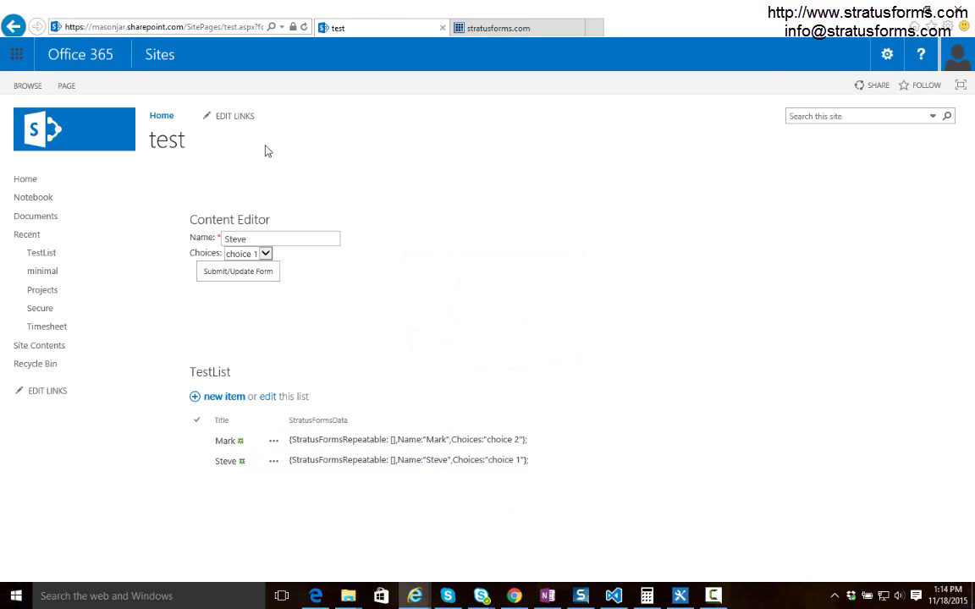
# Load the page with formID=1 to show the first saved entry
pyautogui.click(218, 28)
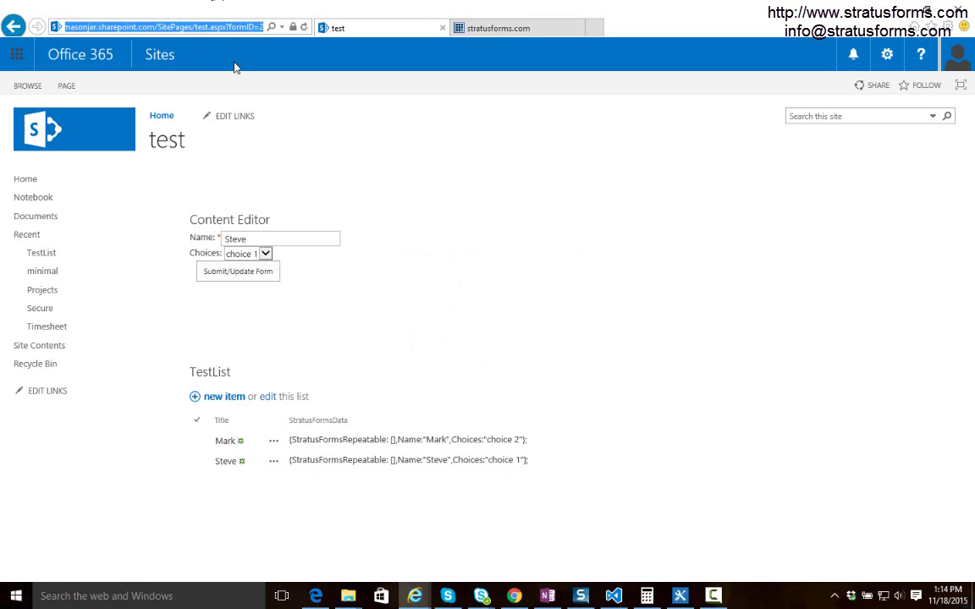
pyautogui.click(235, 68)
pyautogui.press('BackSpace')
pyautogui.write('1')
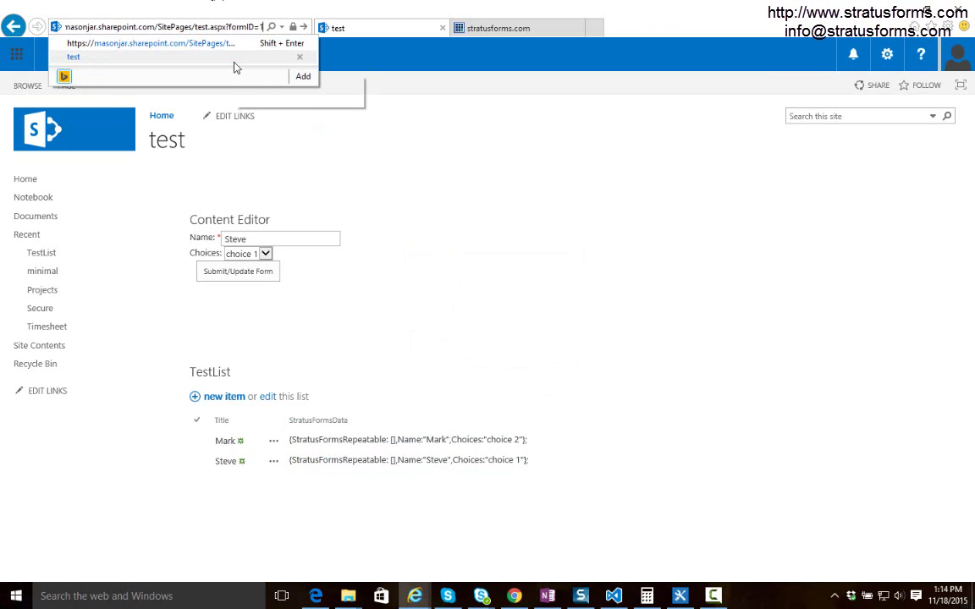
pyautogui.press('Return')
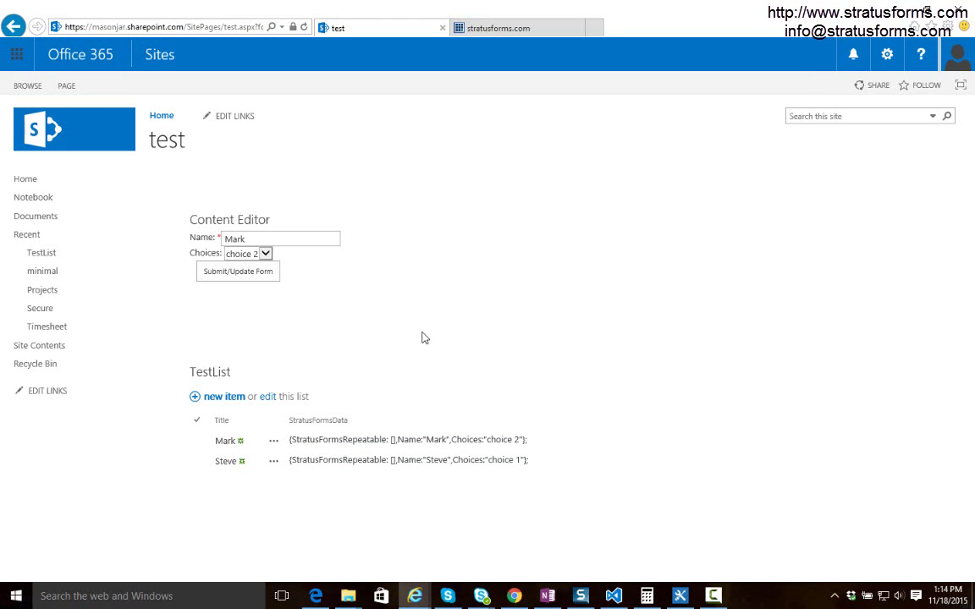
# In the stratusforms.com builder, choose 'THIS IS AWESOME! I WANT TO CREATE ANOTHER FORM!'
pyautogui.click(512, 28)
pyautogui.click(637, 347)
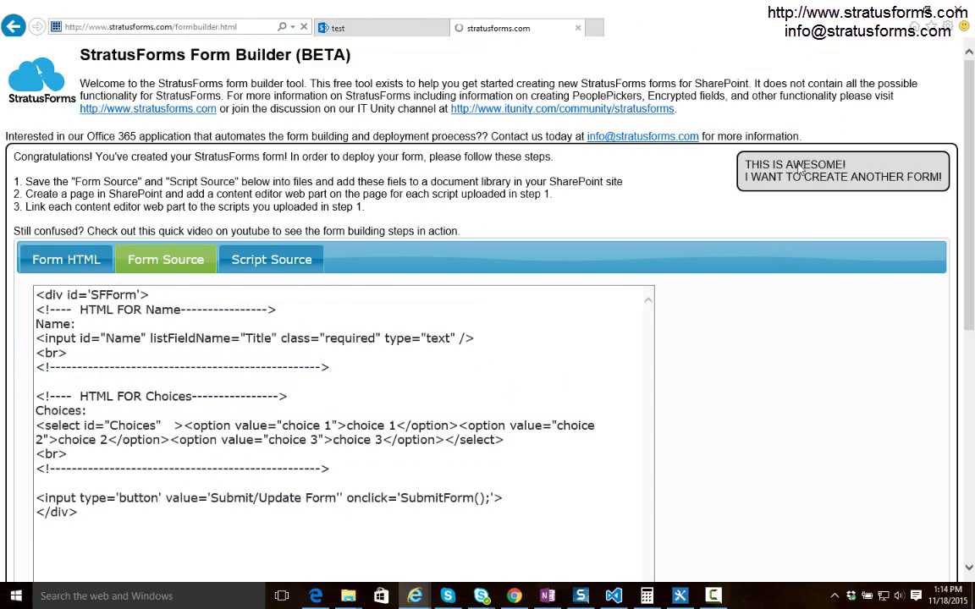
pyautogui.click(749, 169)
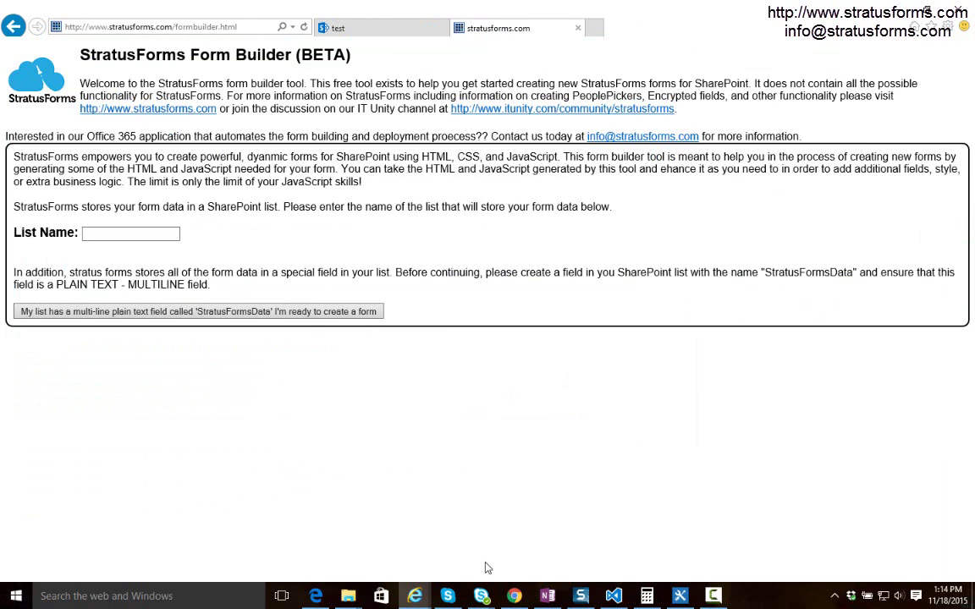